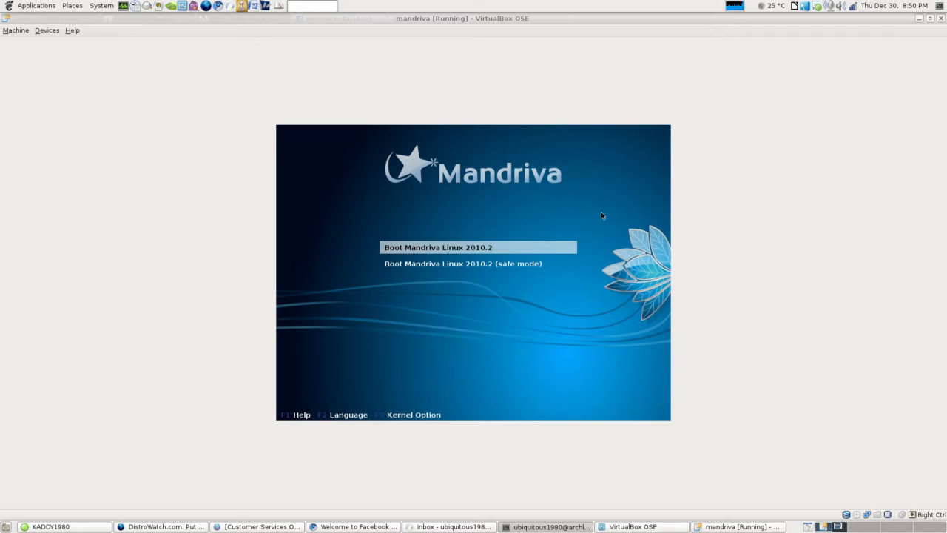
- Boot the default 'Boot Mandriva Linux 2010.2' entry in the VirtualBox guest
click(602, 214)
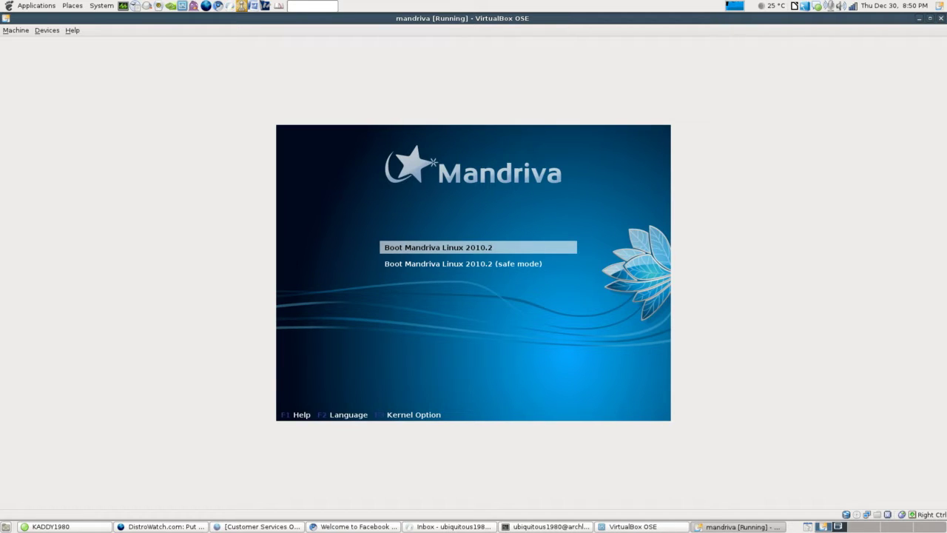
key(Return)
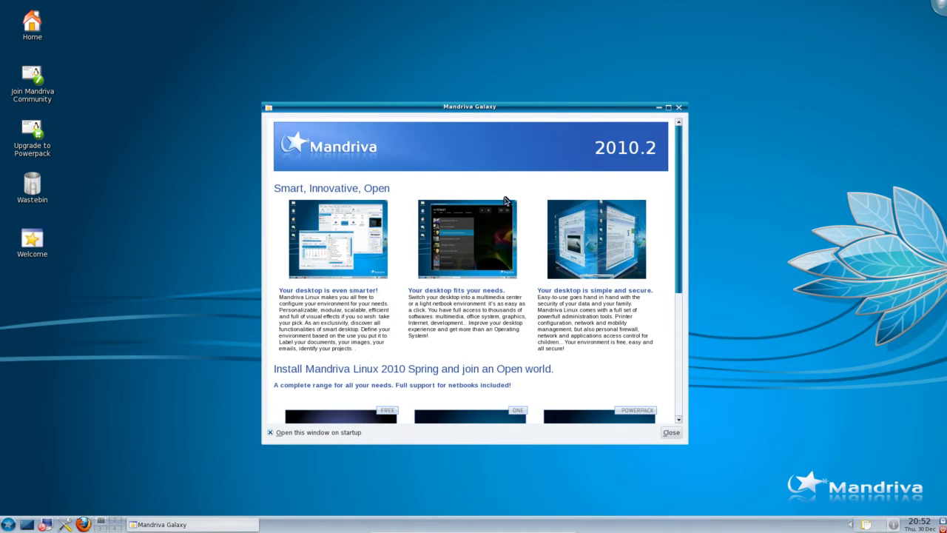
- Scroll through the Mandriva Galaxy 2010.2 welcome page, shifting its window slightly up
scroll(509, 200, down, 5)
scroll(509, 198, up, 4)
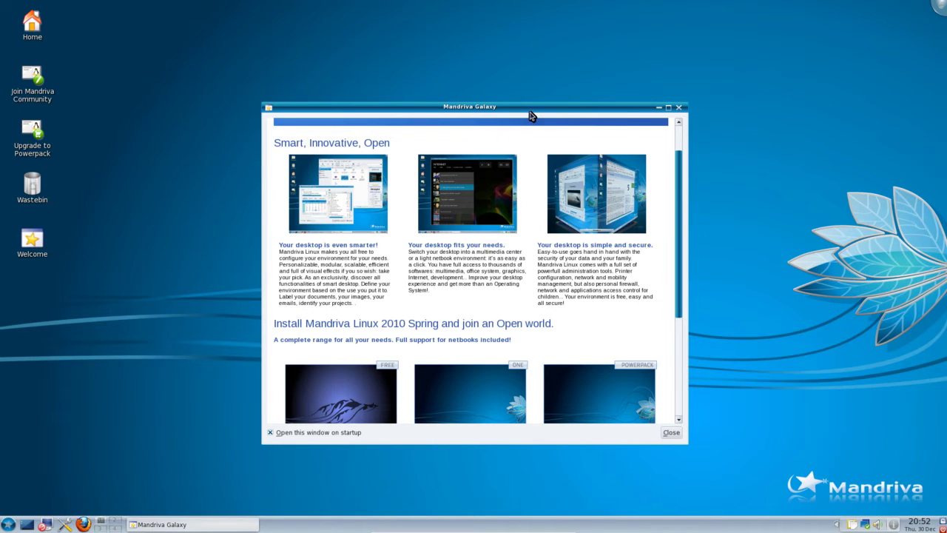
drag(534, 109, 516, 95)
scroll(532, 233, down, 5)
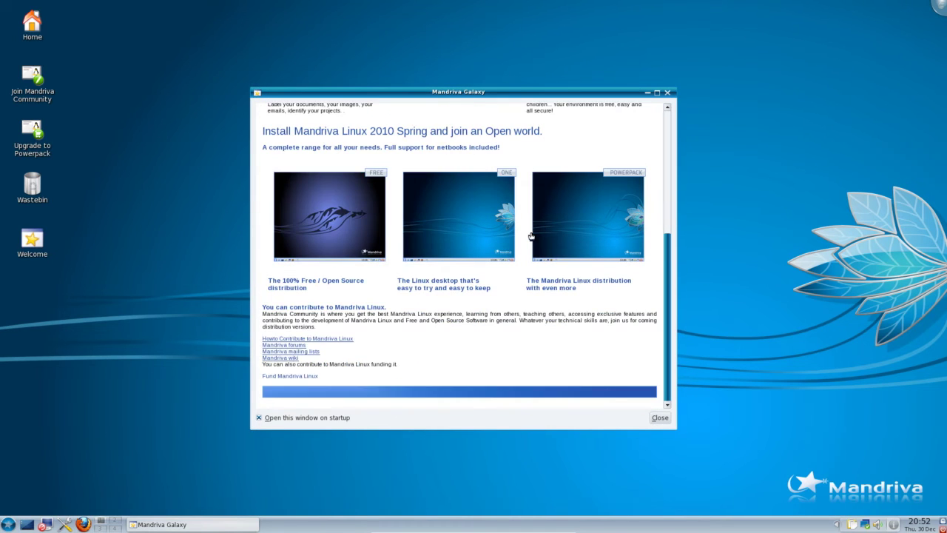
scroll(532, 236, up, 6)
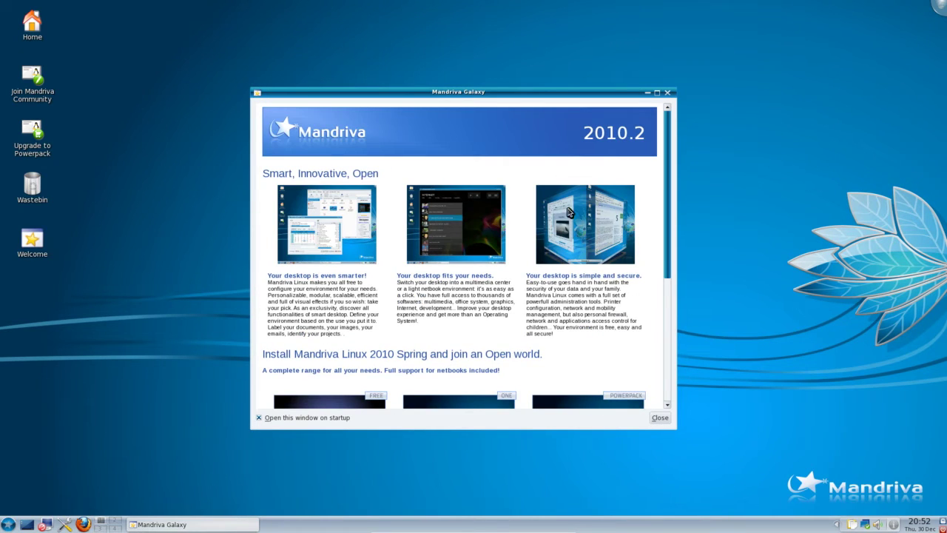
click(664, 92)
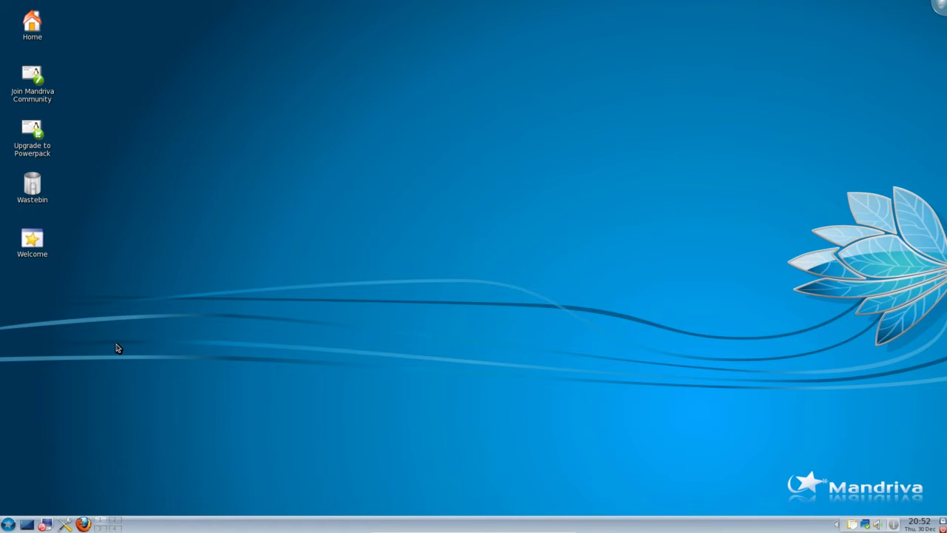
click(9, 525)
click(197, 372)
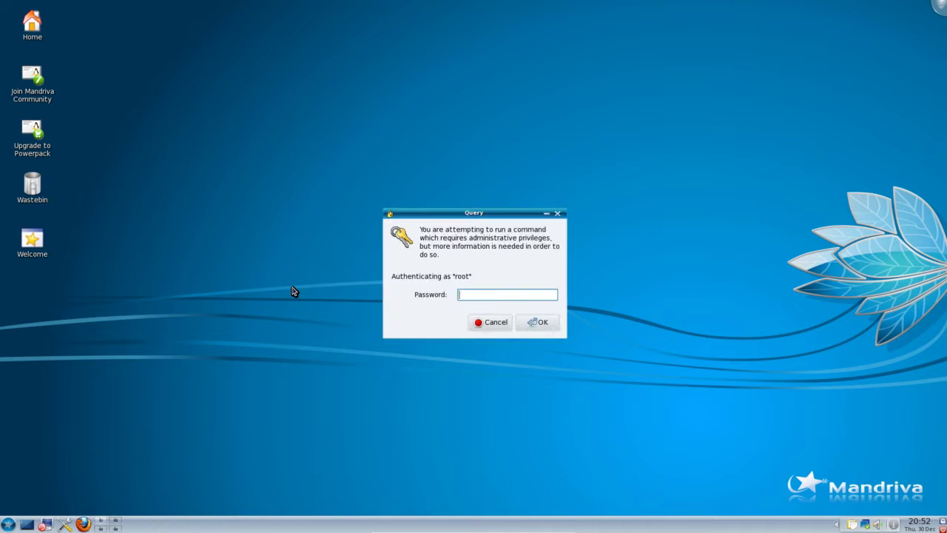
text(*********)
key(Return)
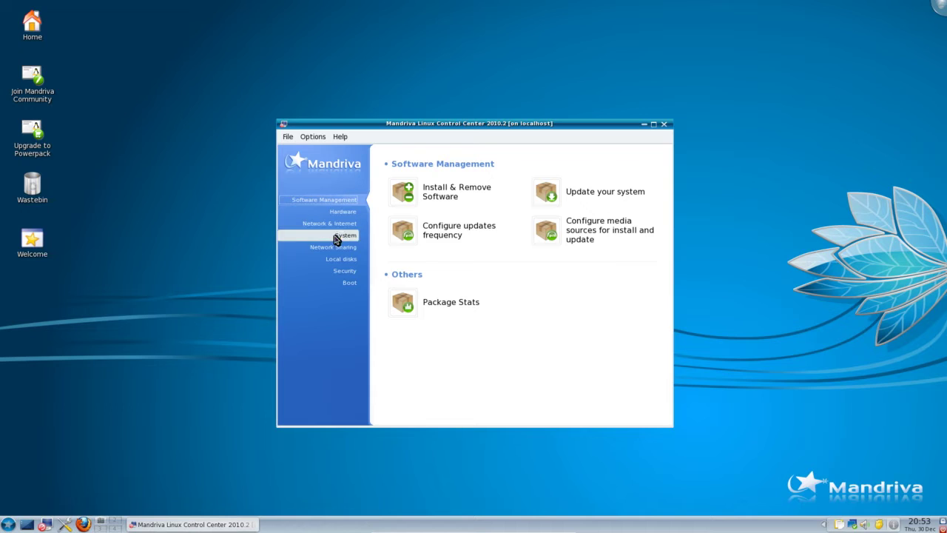
click(347, 283)
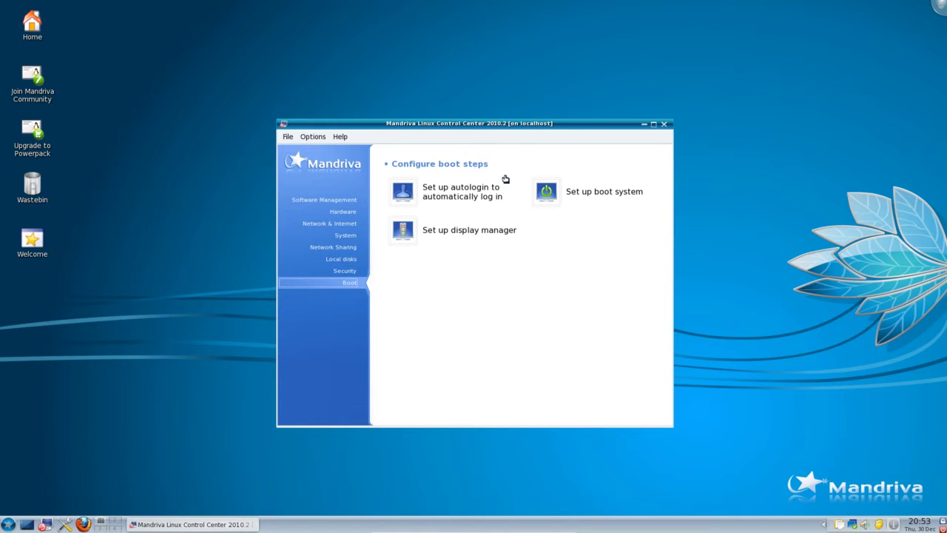
click(663, 124)
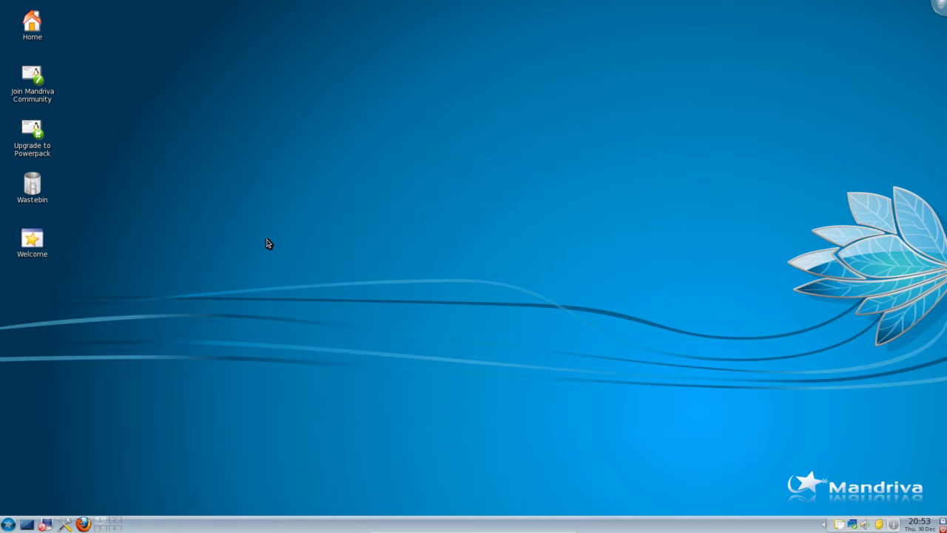
click(9, 524)
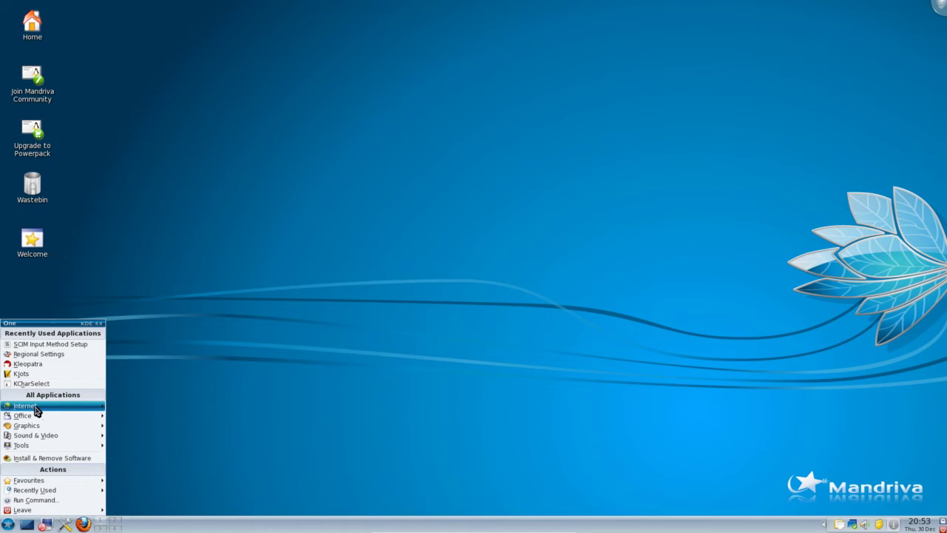
mouse_move(36, 411)
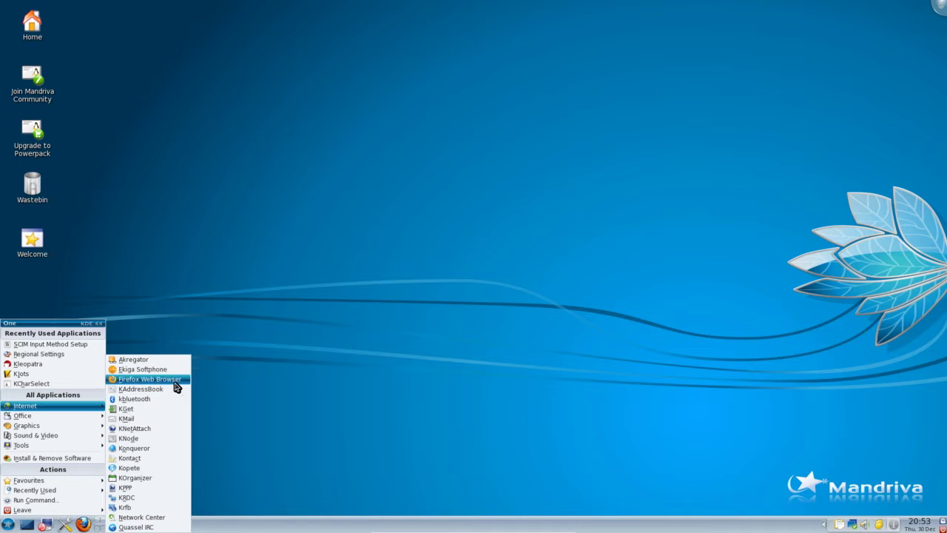
click(316, 299)
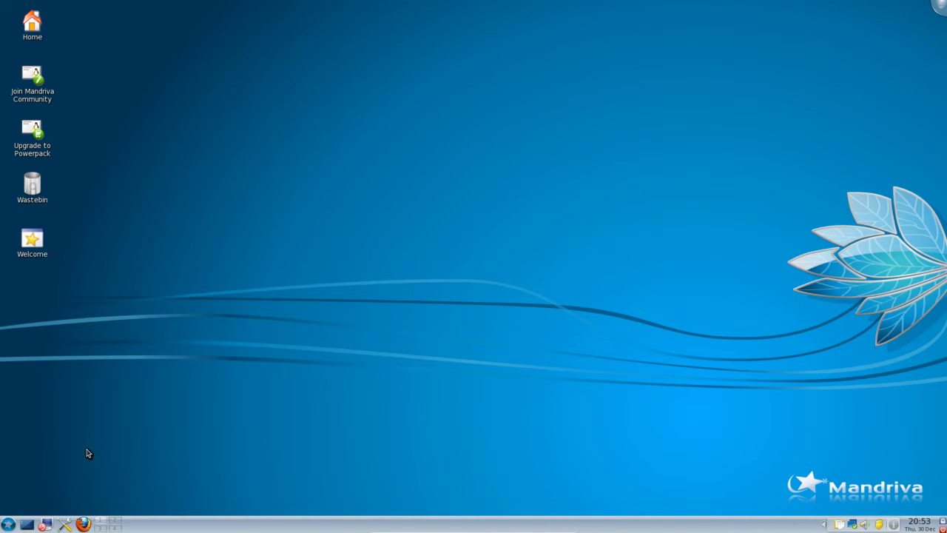
- Show the Internet applications submenu in the KDE application launcher
click(8, 524)
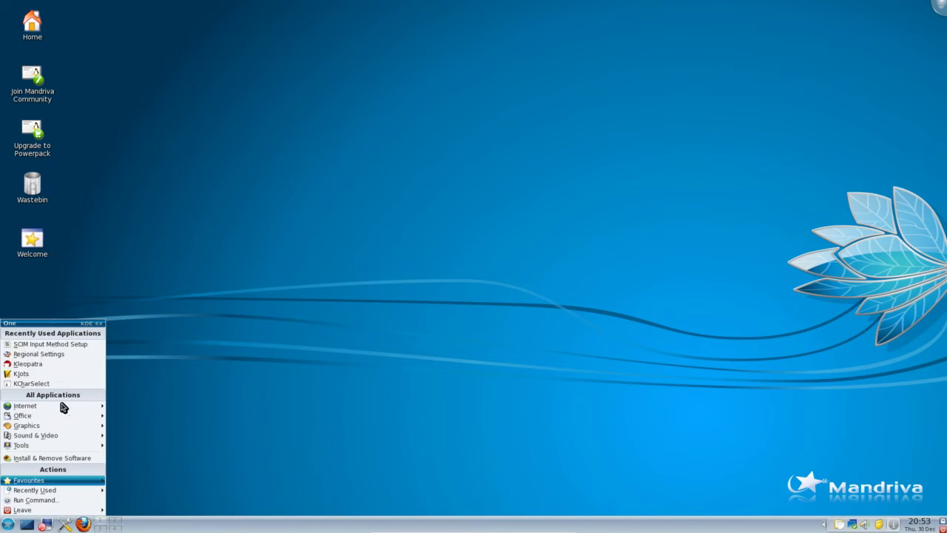
mouse_move(81, 407)
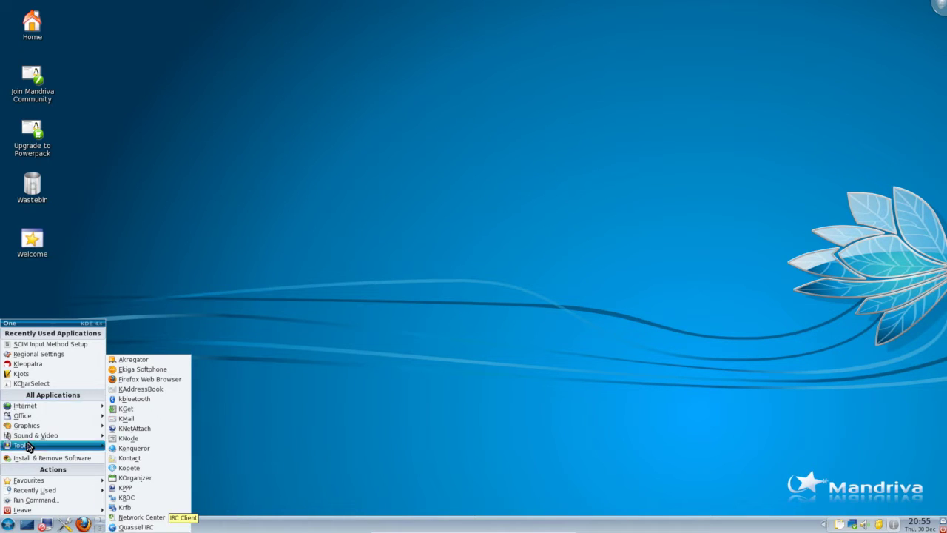
- Launch Gwenview, then show Sound & Video apps like Amarok, KMix and Dragon Player
mouse_move(52, 418)
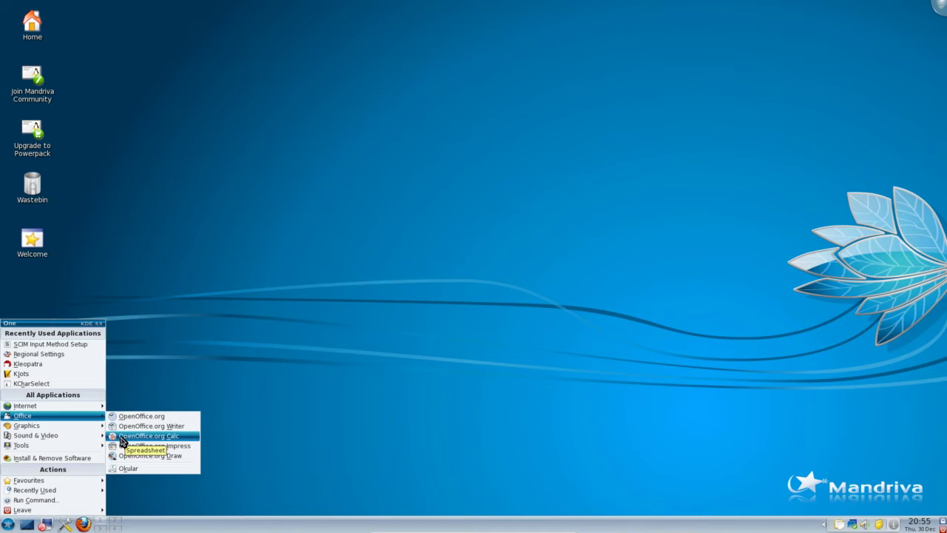
mouse_move(99, 431)
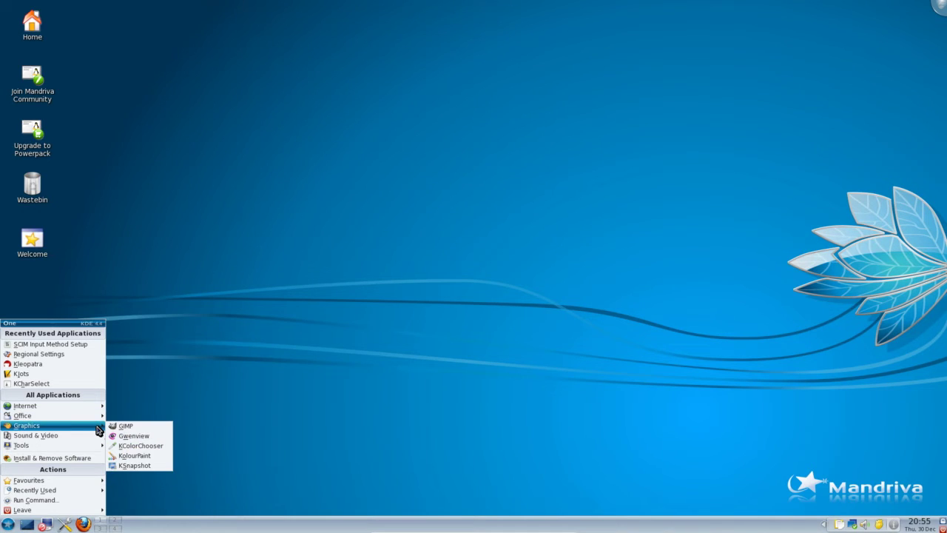
click(151, 439)
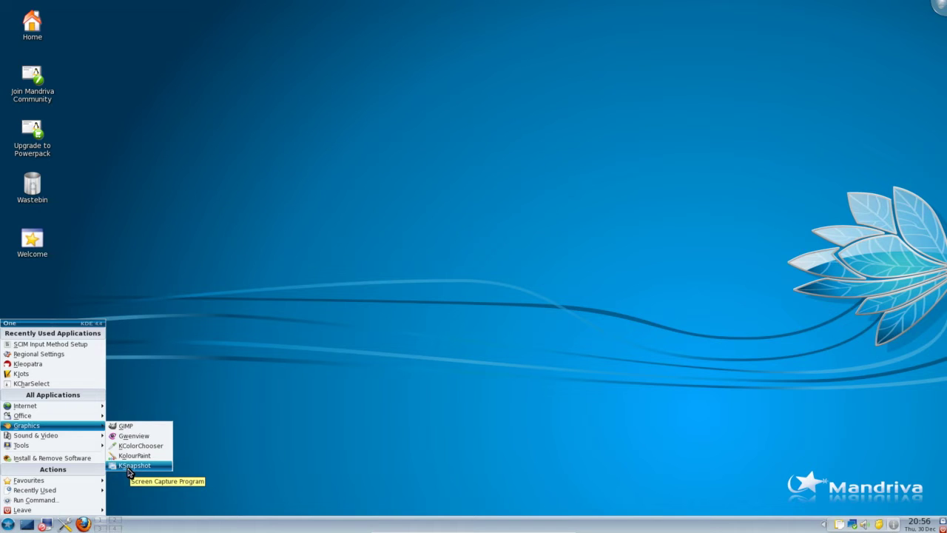
mouse_move(82, 436)
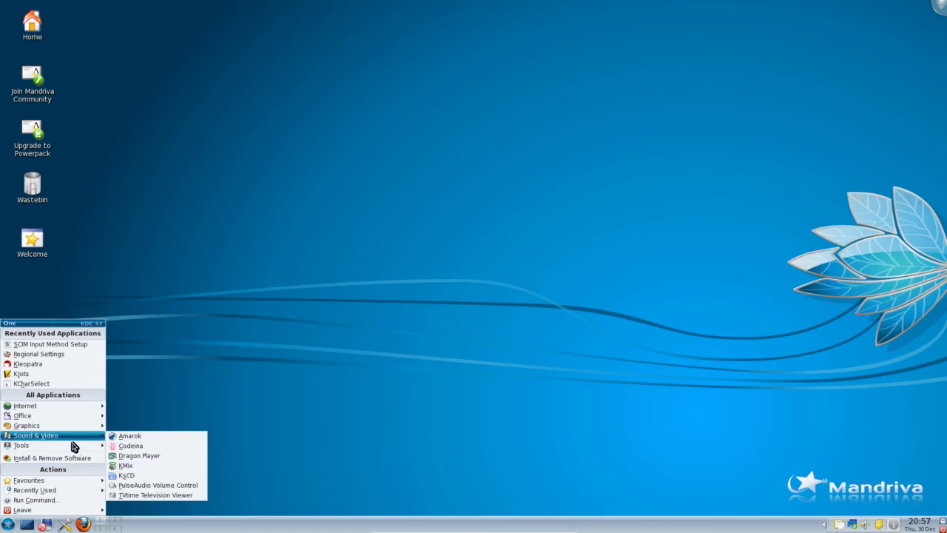
- Browse the Tools, System Tools and Accessibility submenus, then close the launcher
mouse_move(74, 448)
mouse_move(167, 397)
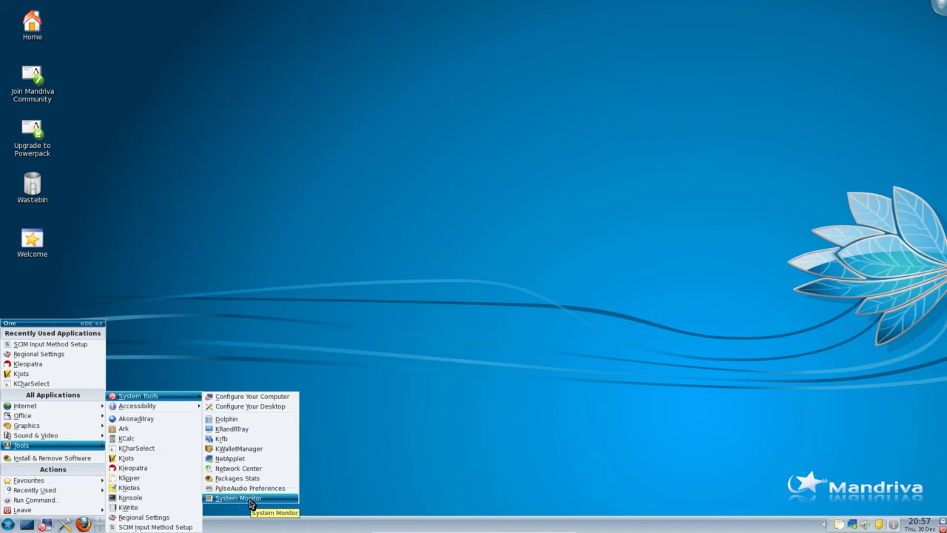
mouse_move(140, 407)
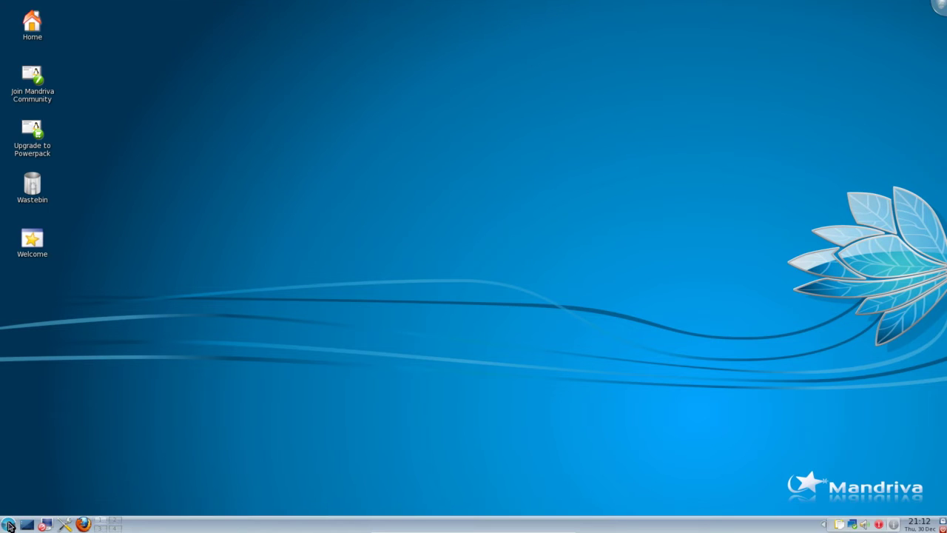
- Launch KCalc from the start menu's Tools submenu
click(9, 524)
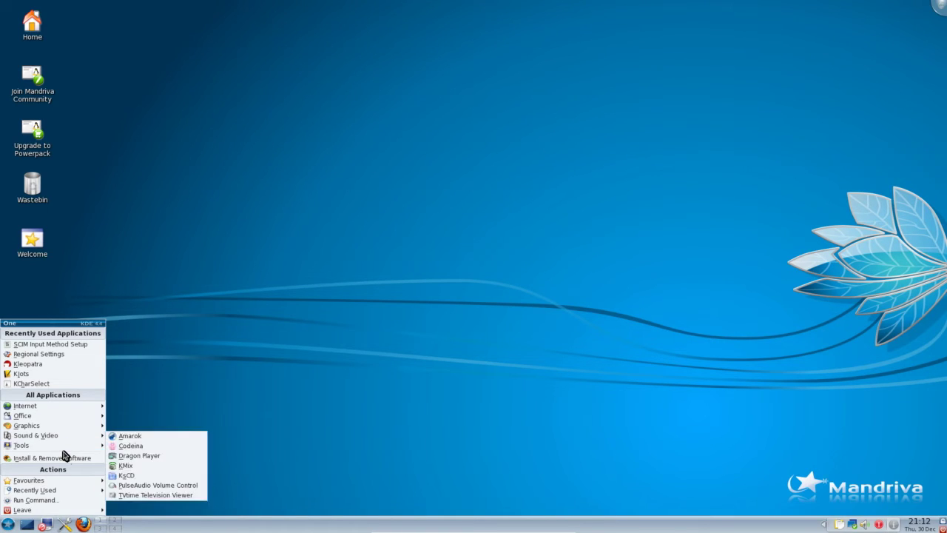
mouse_move(67, 445)
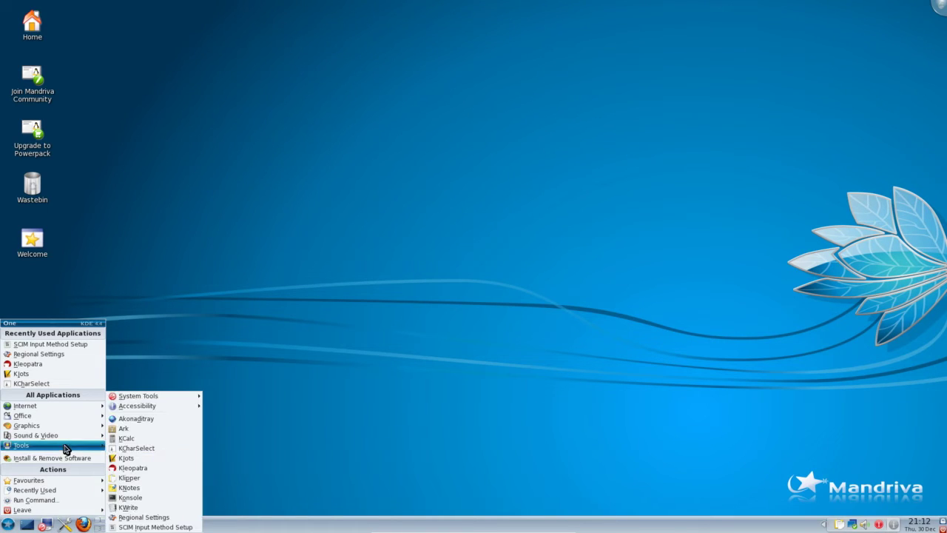
click(163, 439)
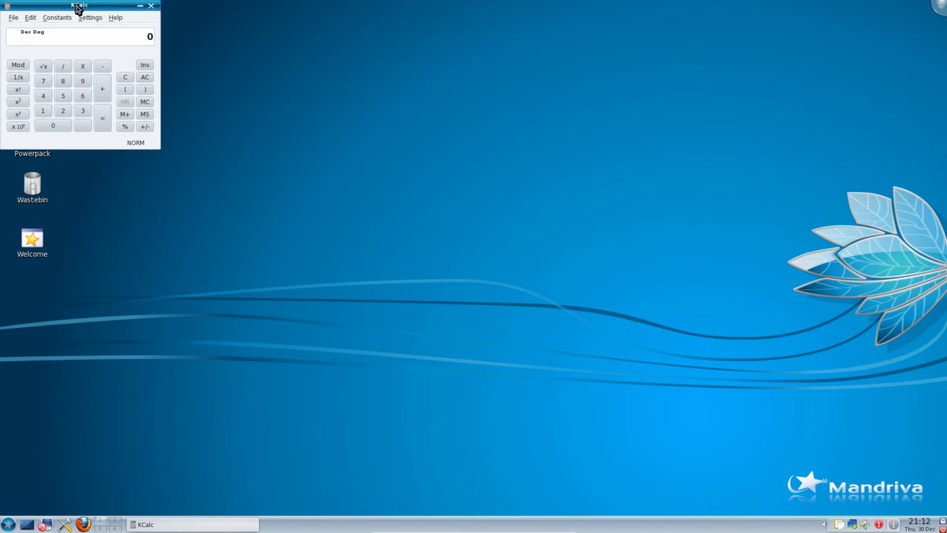
- Center KCalc and enable its Statistic, Science/Engineering, Logic and Constants button sets
drag(98, 3, 452, 94)
click(449, 107)
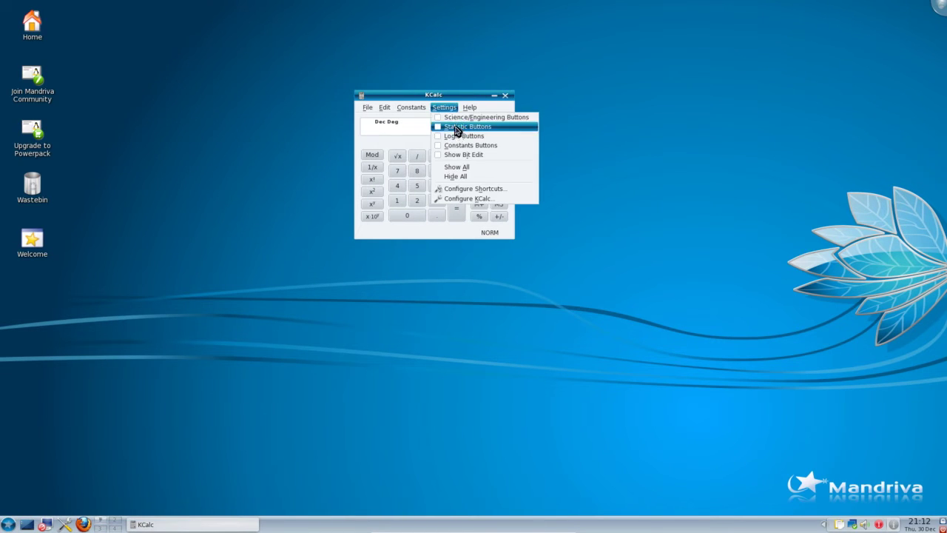
click(451, 127)
click(445, 107)
click(453, 118)
click(442, 108)
click(444, 136)
click(443, 108)
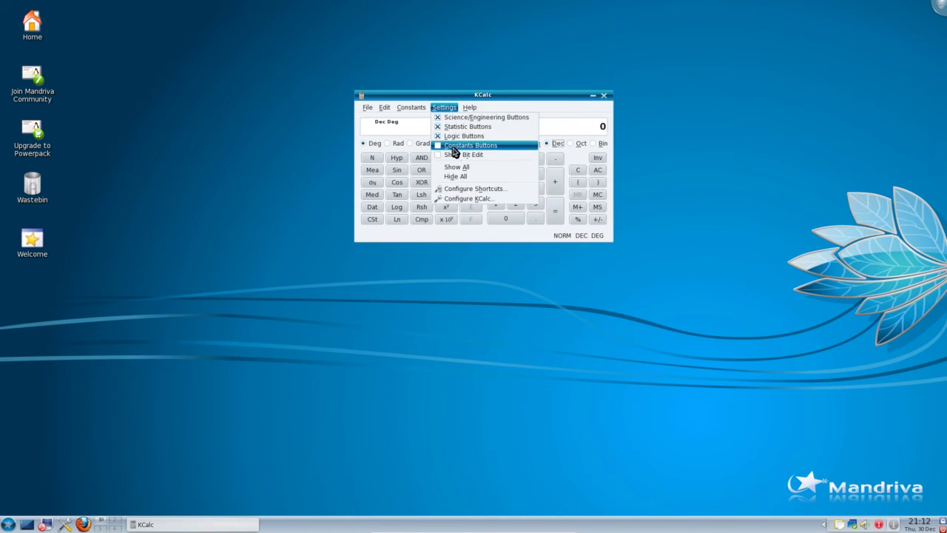
click(448, 146)
- Leave Bit Edit off, nudge the calculator slightly, and close KCalc
click(445, 109)
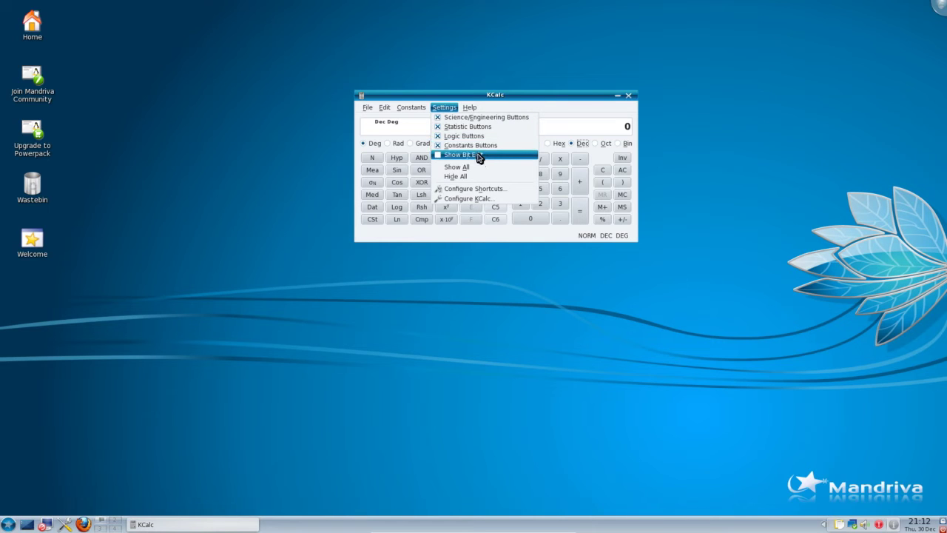
click(530, 100)
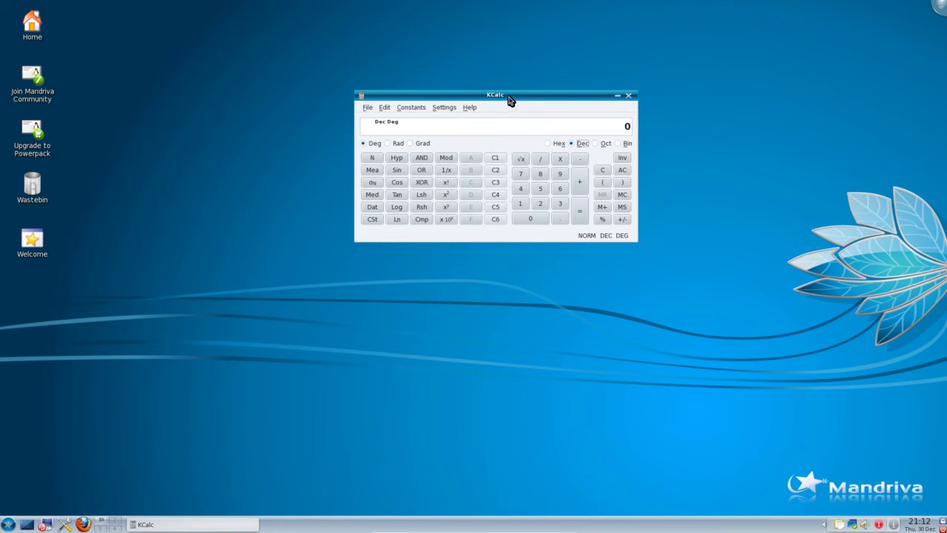
drag(509, 101, 533, 108)
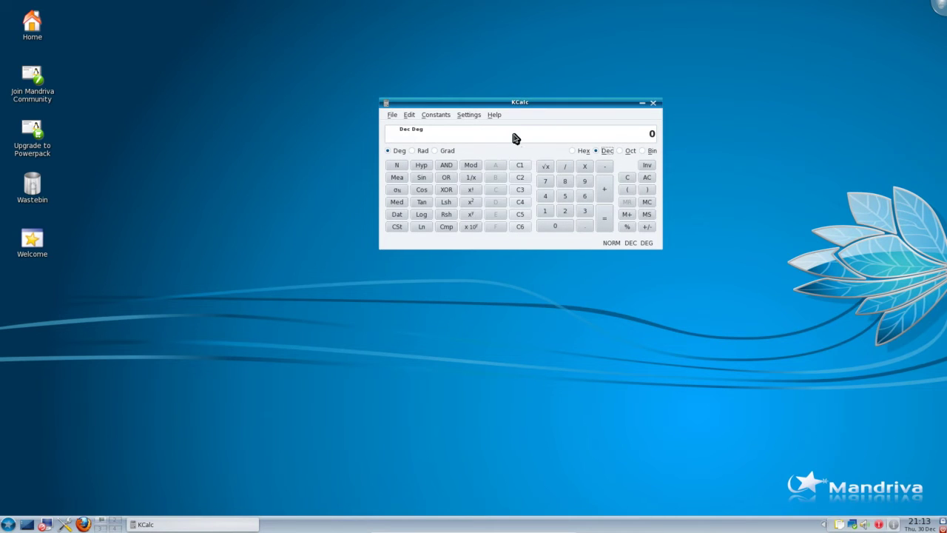
click(653, 103)
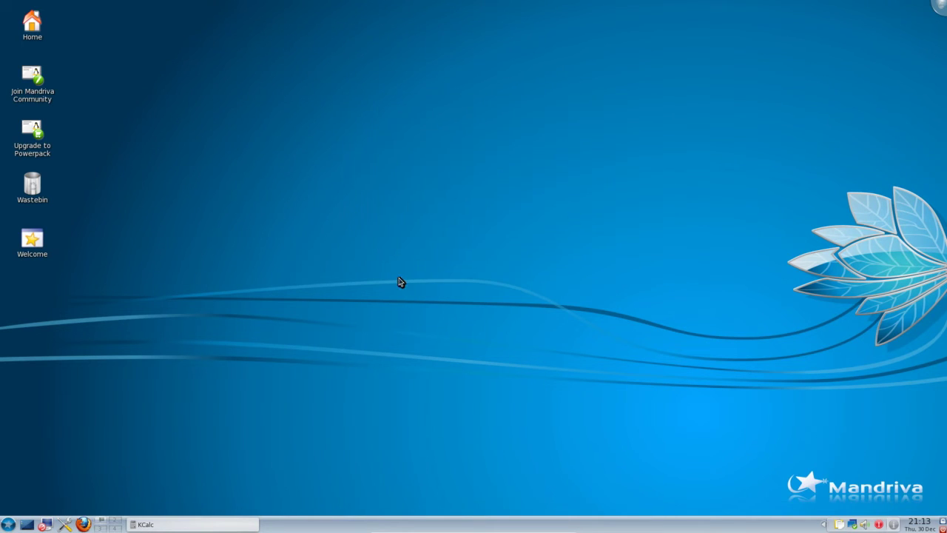
- Launch KCharSelect from Tools and move its window to the screen centre
click(7, 525)
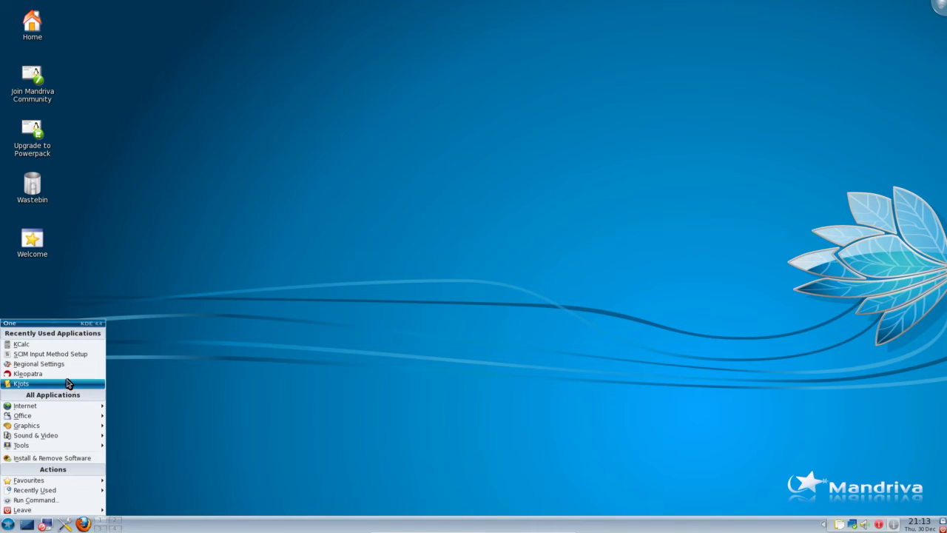
mouse_move(57, 417)
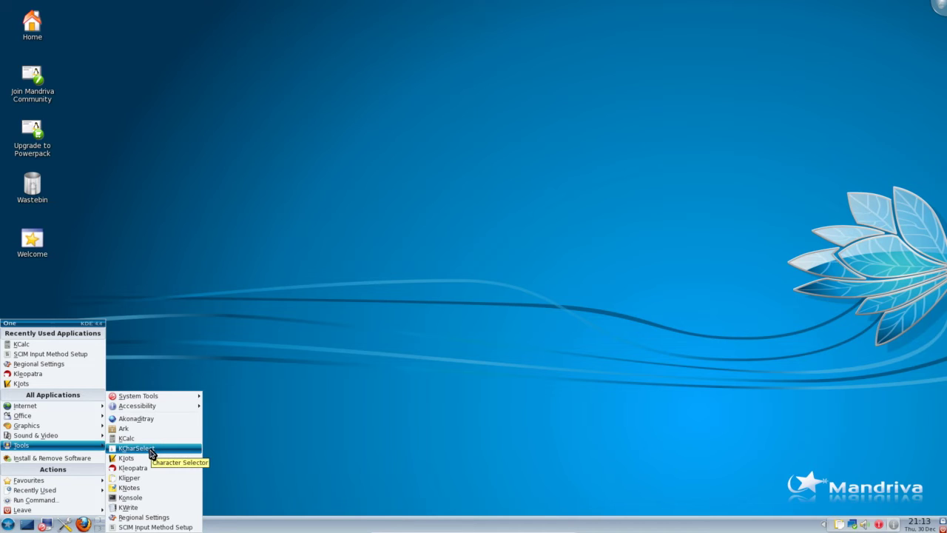
click(151, 451)
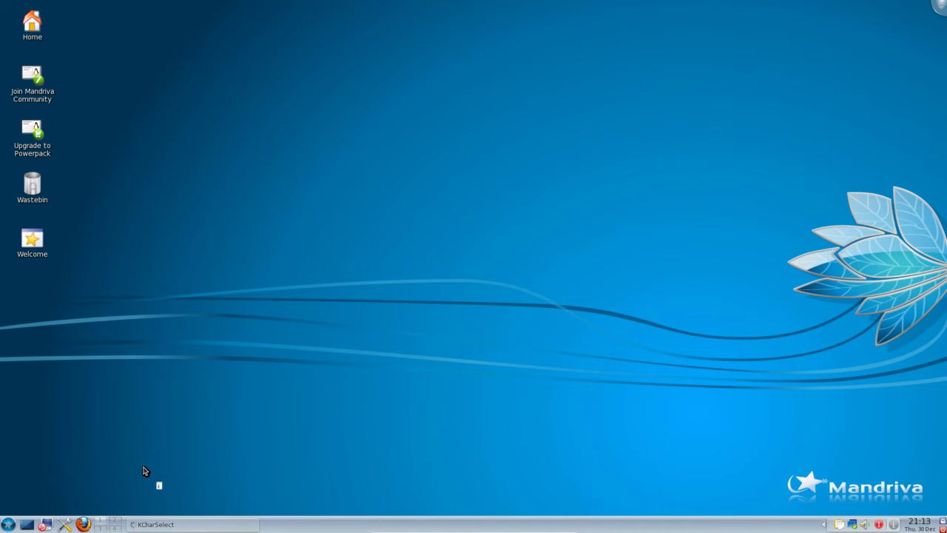
drag(230, 7, 564, 120)
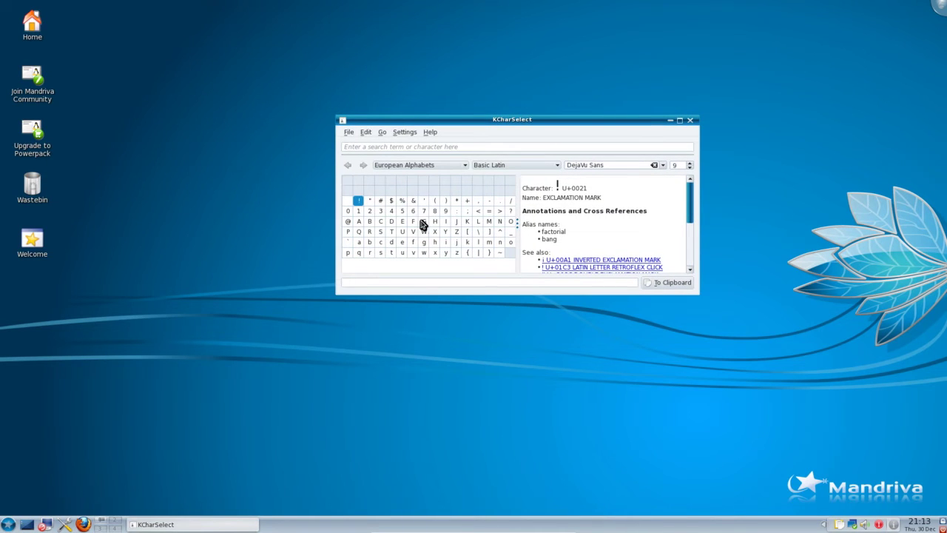
- Close KCharSelect, browse the launcher's Tools submenu, and dismiss the launcher unused
click(689, 120)
click(8, 524)
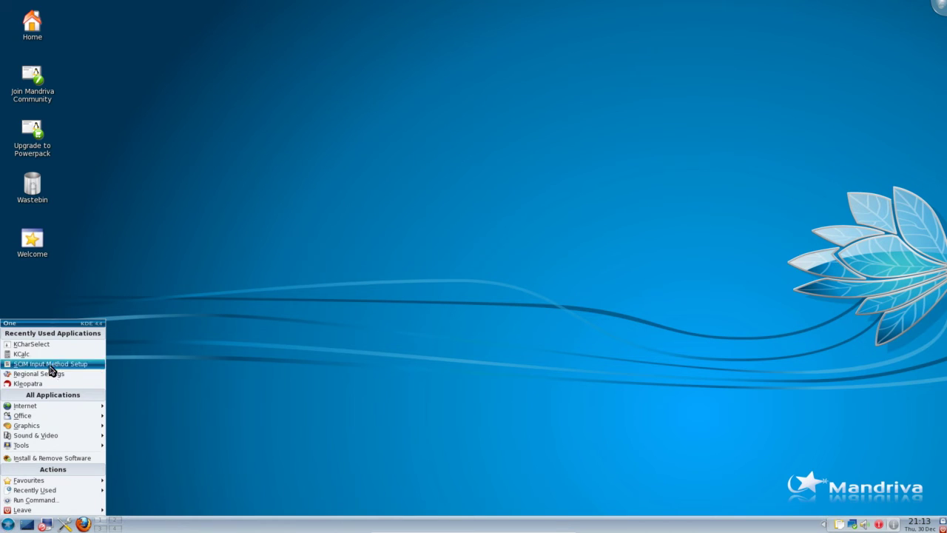
mouse_move(72, 447)
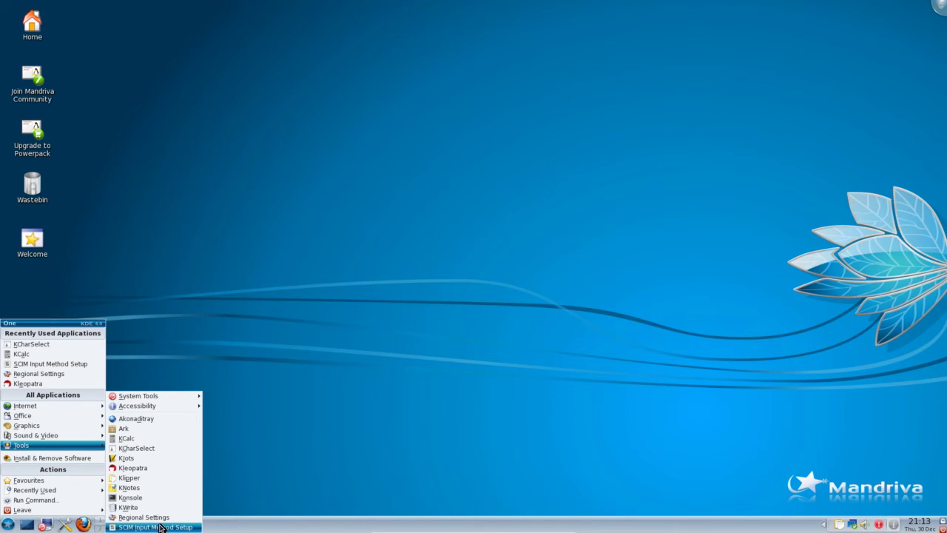
click(159, 527)
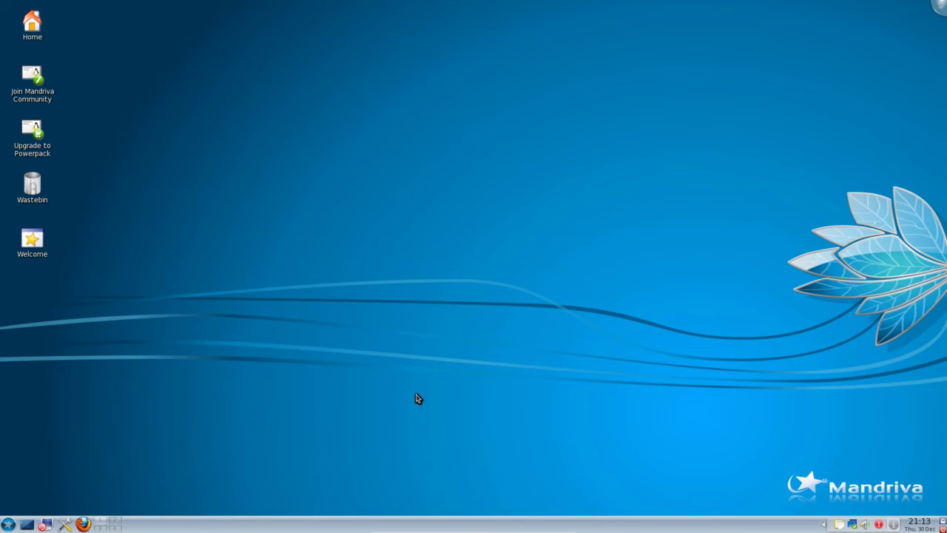
- Start the tray's software update tool and authenticate with the administrator password
click(879, 525)
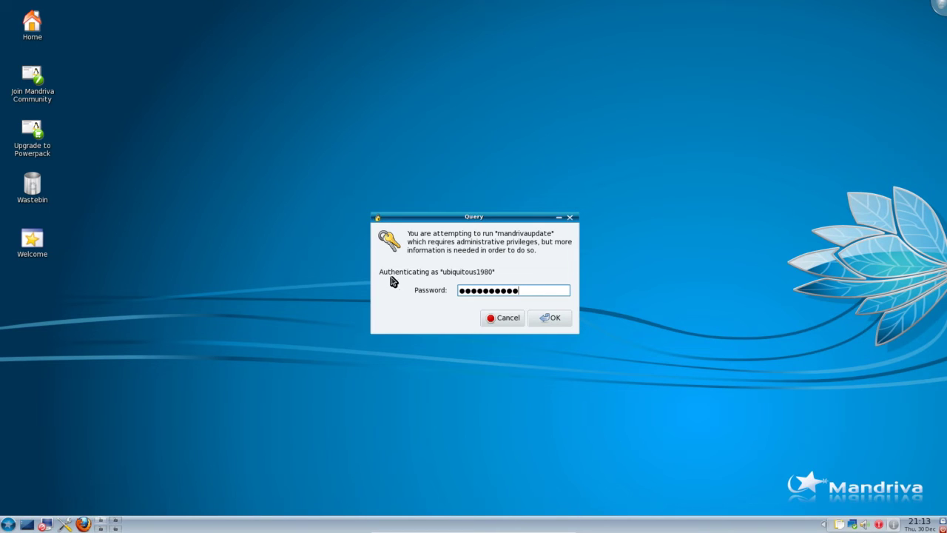
click(561, 320)
key(Return)
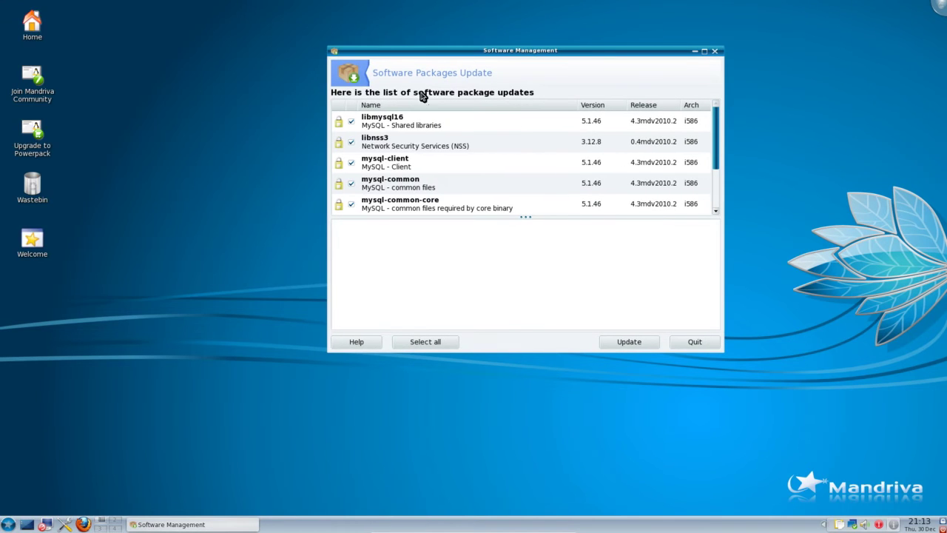
- Start installing the 8 listed package updates and confirm the install prompt
scroll(545, 143, down, 2)
scroll(546, 142, up, 2)
click(606, 339)
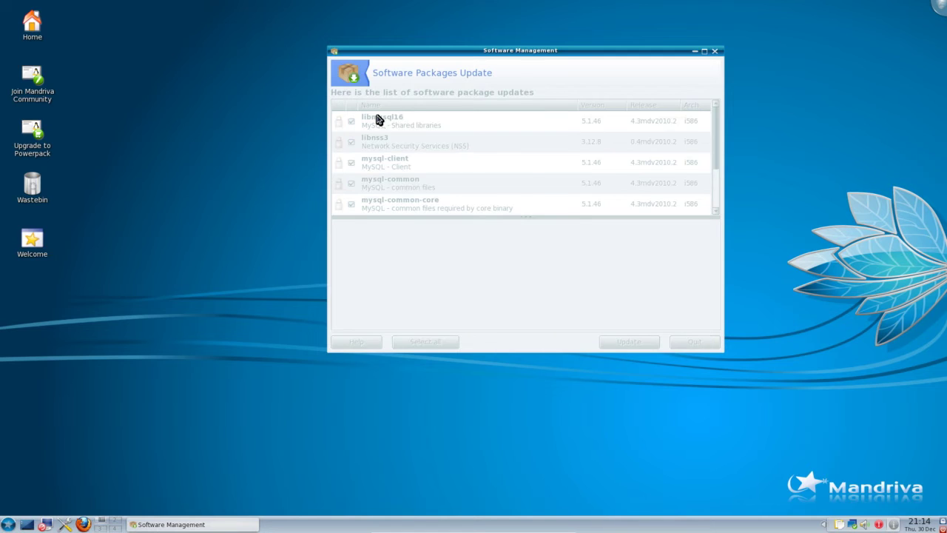
click(582, 292)
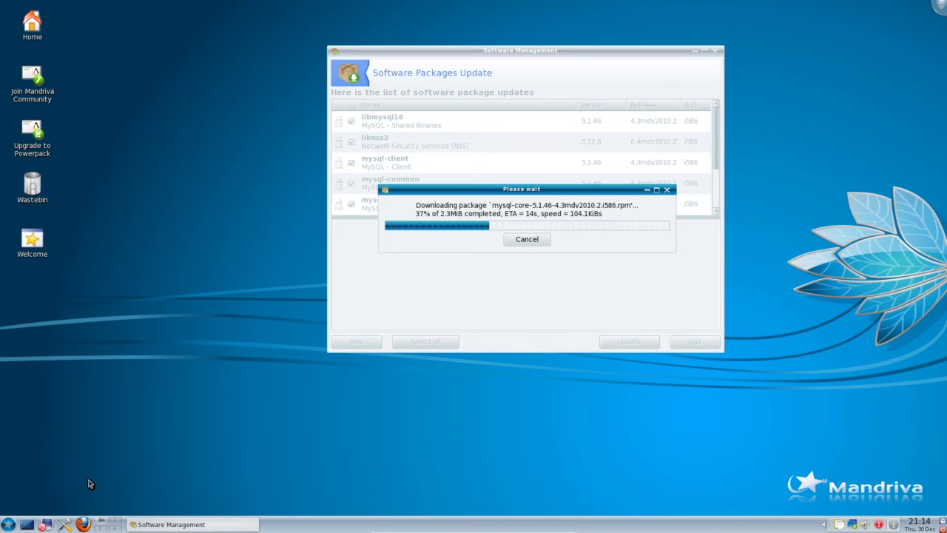
- Open the application launcher and dismiss it without starting anything
click(8, 524)
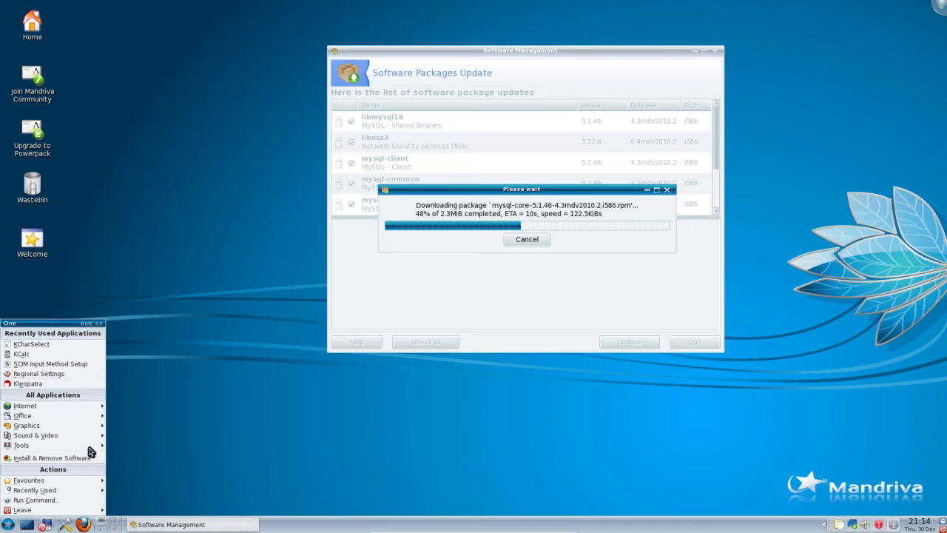
mouse_move(90, 444)
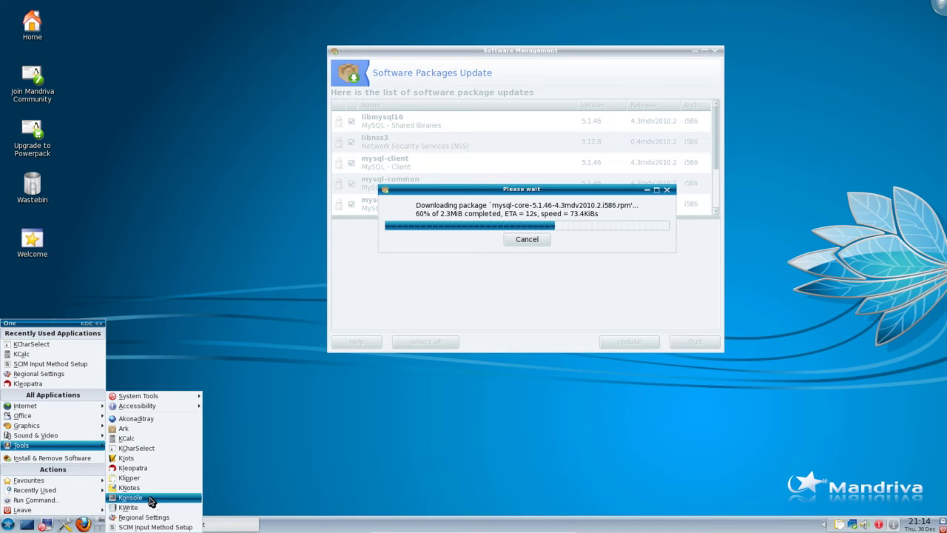
click(256, 292)
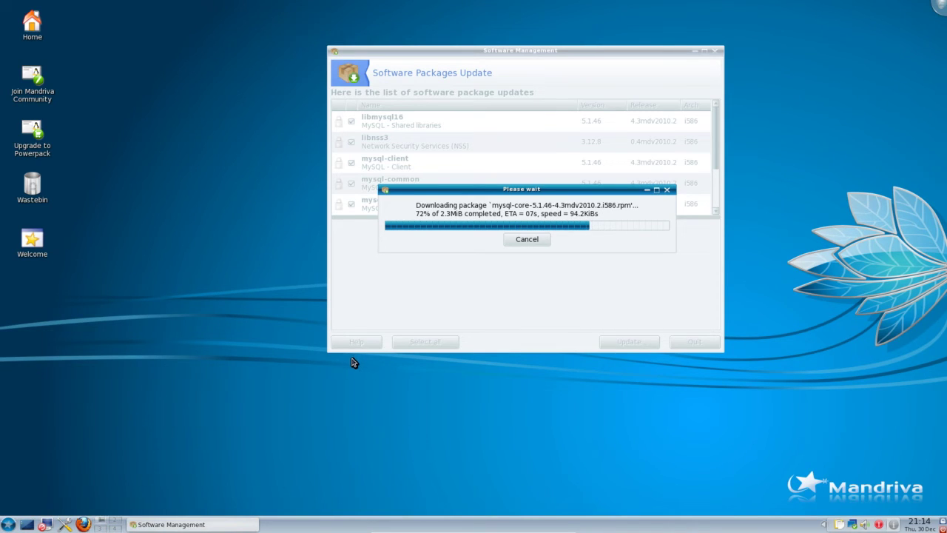
- Launch Konsole by running 'konsole' from the Alt+F2 run prompt
key(alt+F2)
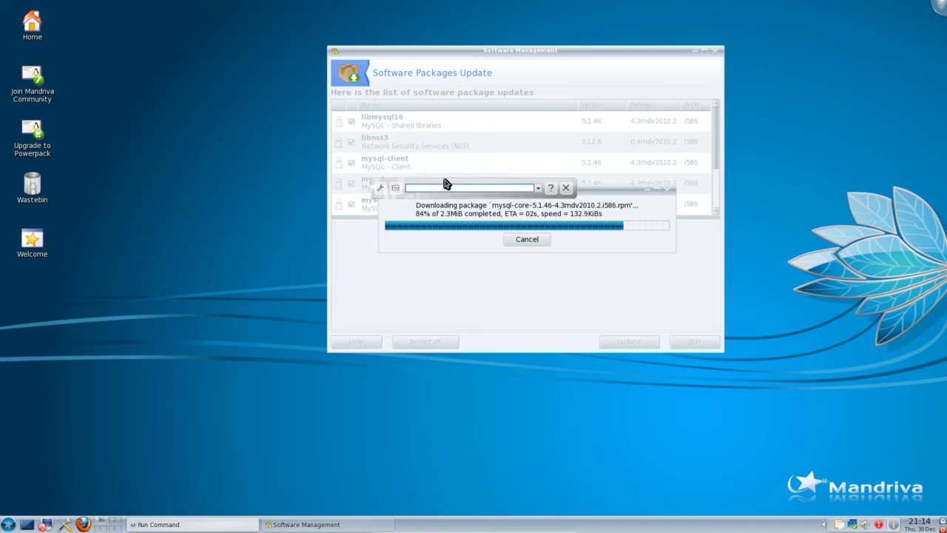
text(konsole)
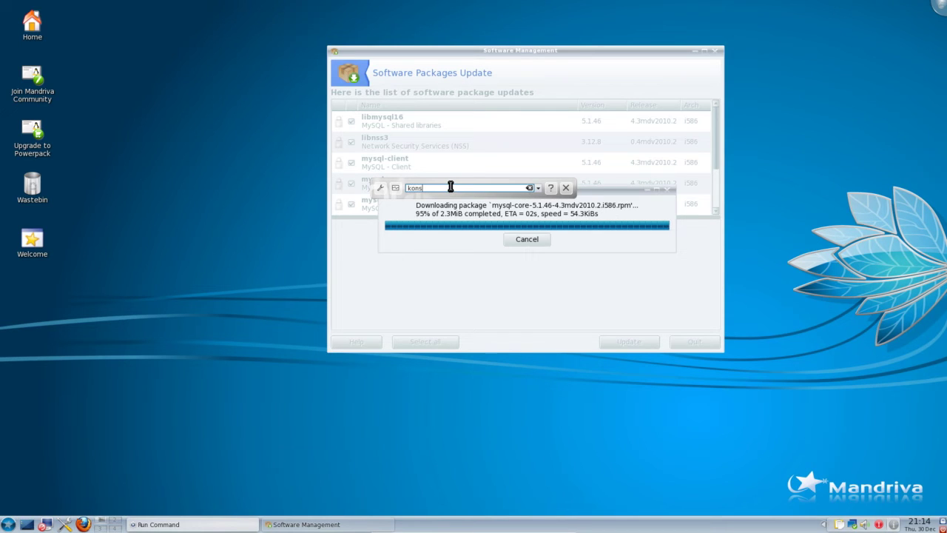
key(Return)
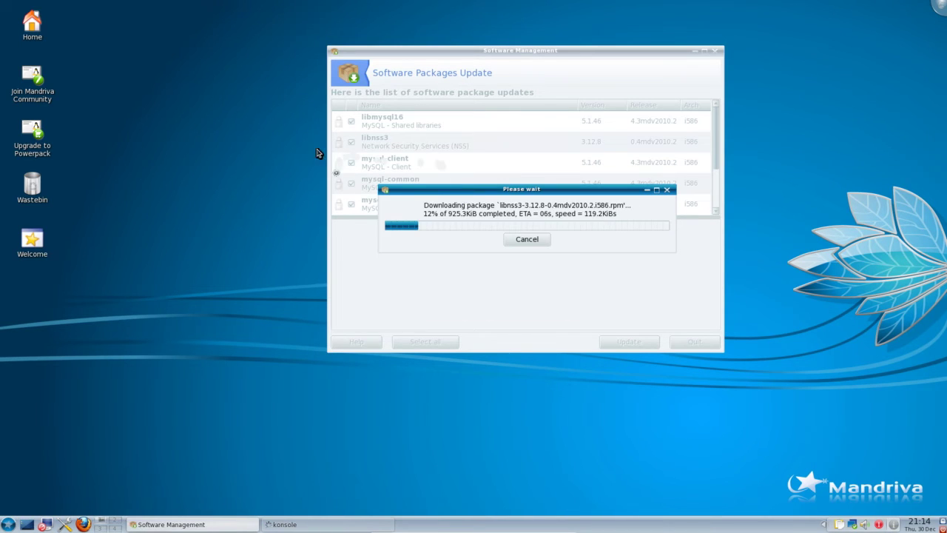
- Move the terminal to the upper left and enter 'man urpmi'
drag(279, 145, 395, 78)
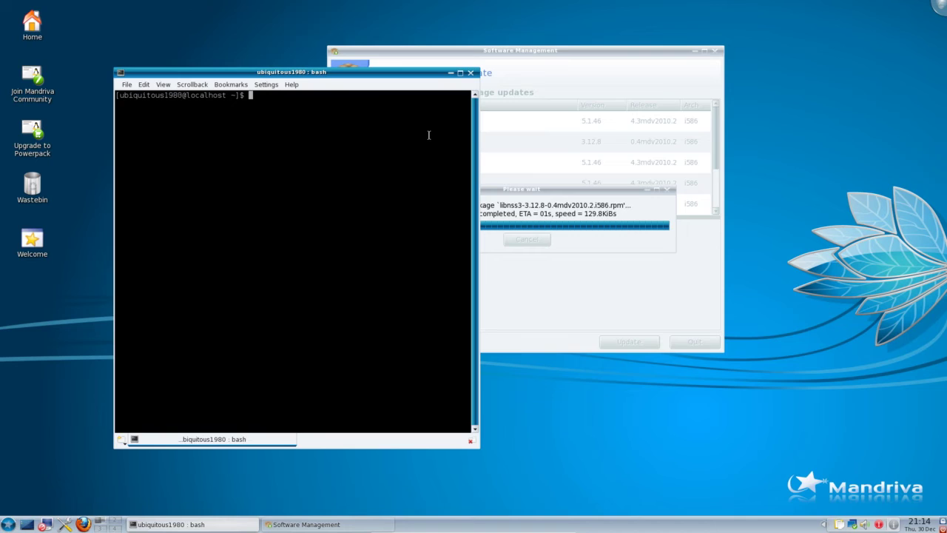
text(man upr)
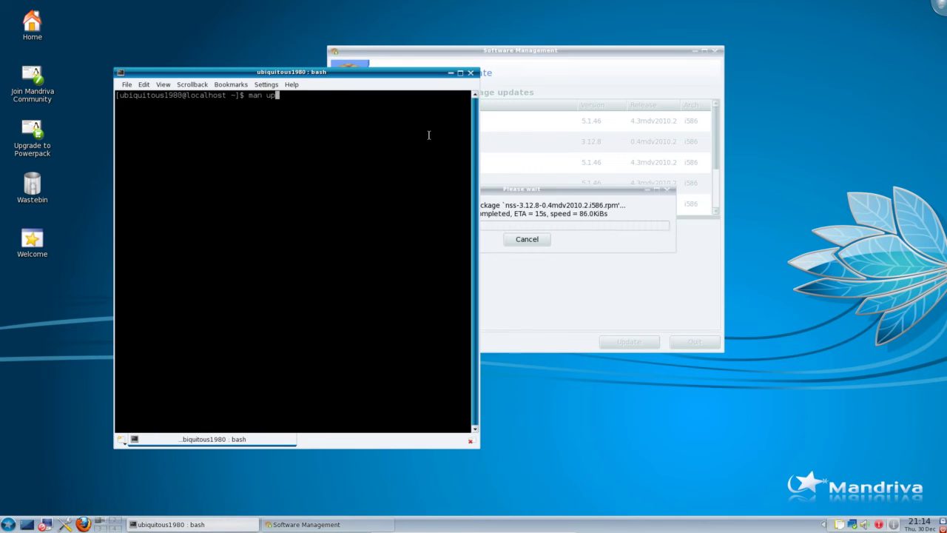
key(BackSpace)
text(r)
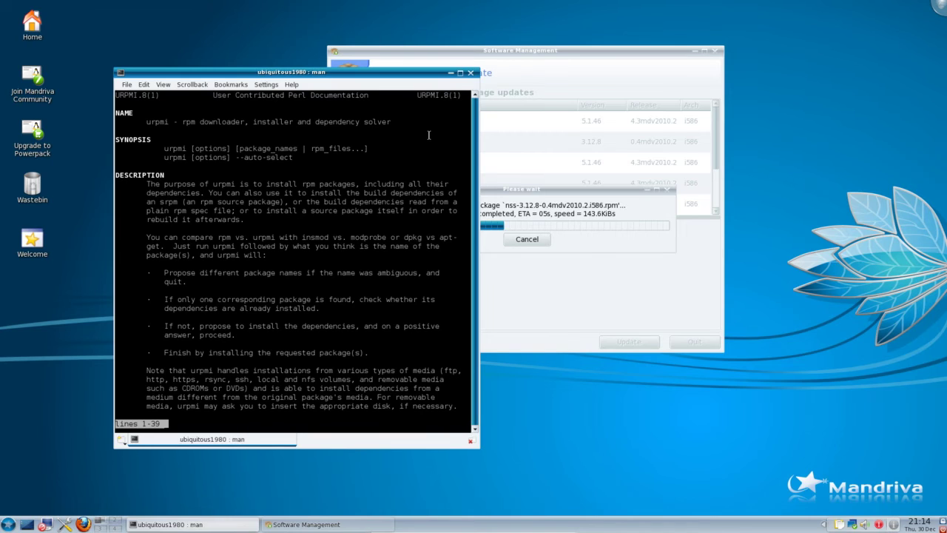
- Scroll down through the urpmi manual's options toward the EXAMPLES section
scroll(409, 168, down, 15)
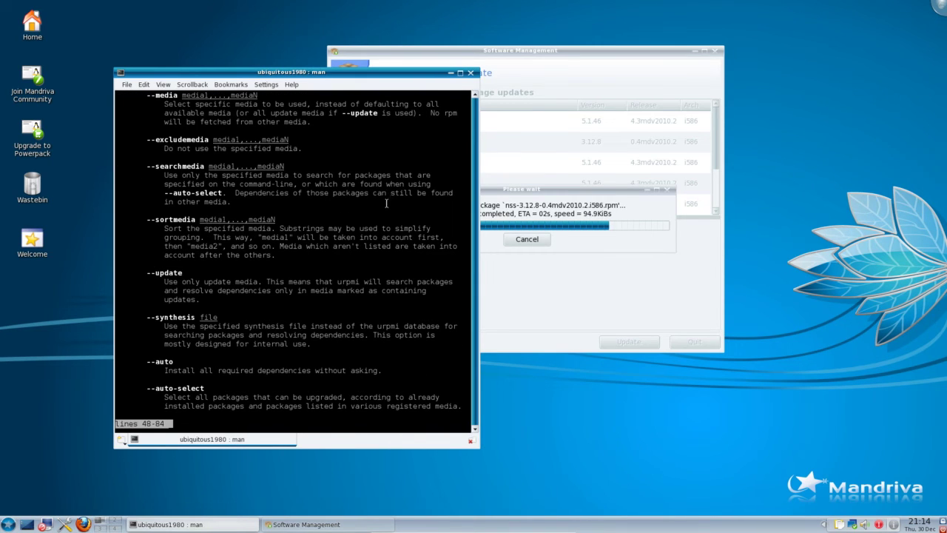
scroll(384, 207, down, 2)
scroll(384, 207, down, 4)
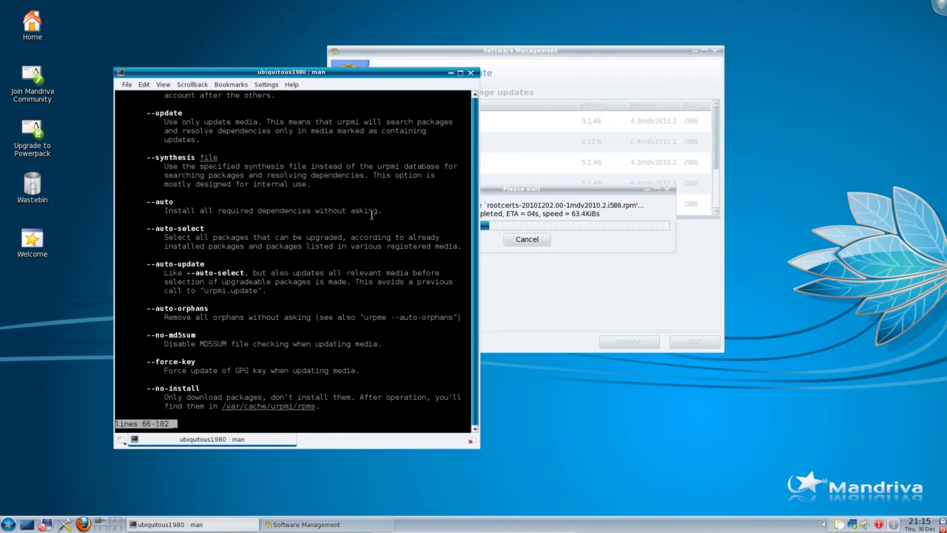
scroll(370, 215, down, 3)
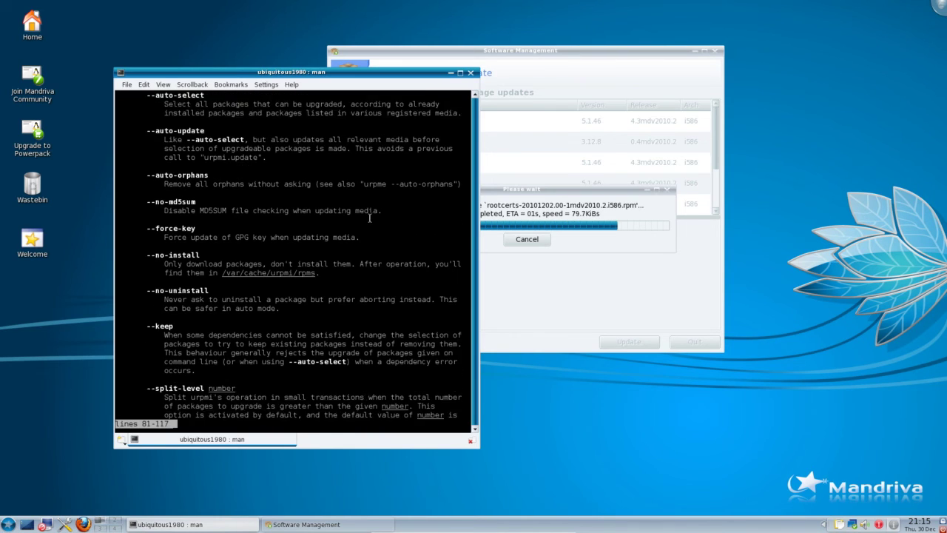
scroll(369, 218, down, 1)
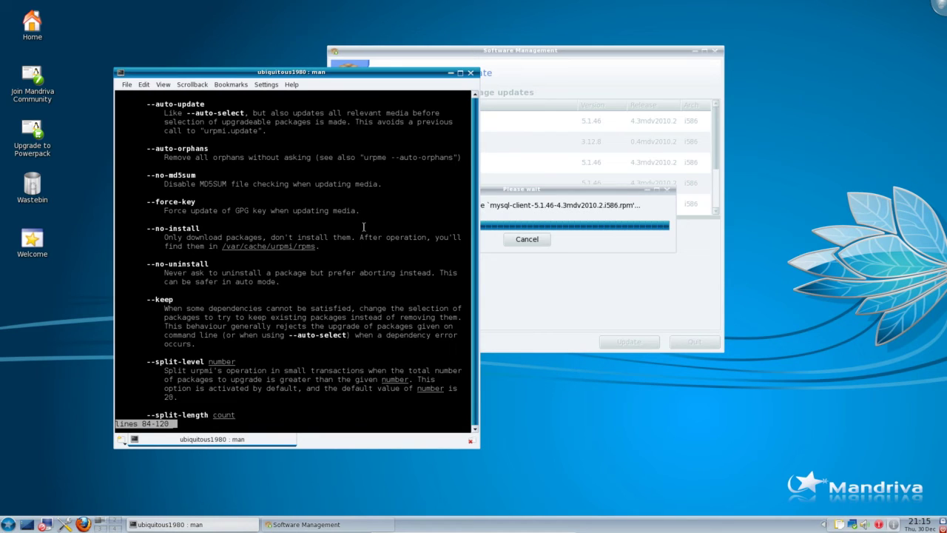
scroll(363, 227, down, 6)
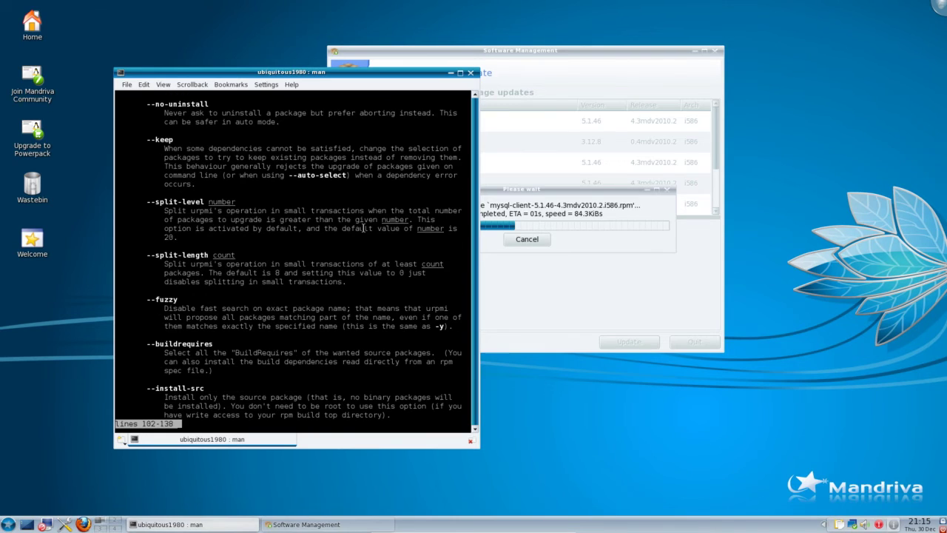
scroll(363, 227, down, 5)
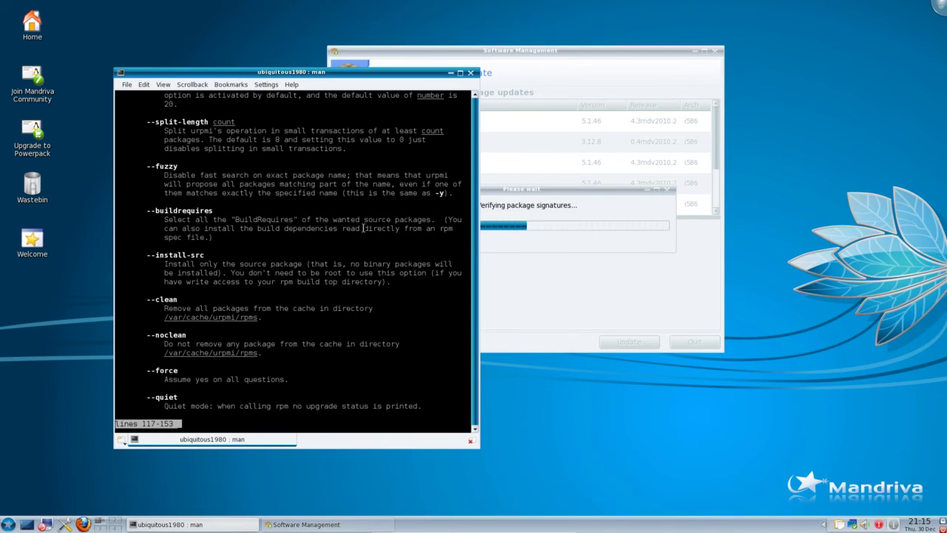
scroll(363, 227, down, 6)
scroll(363, 227, down, 12)
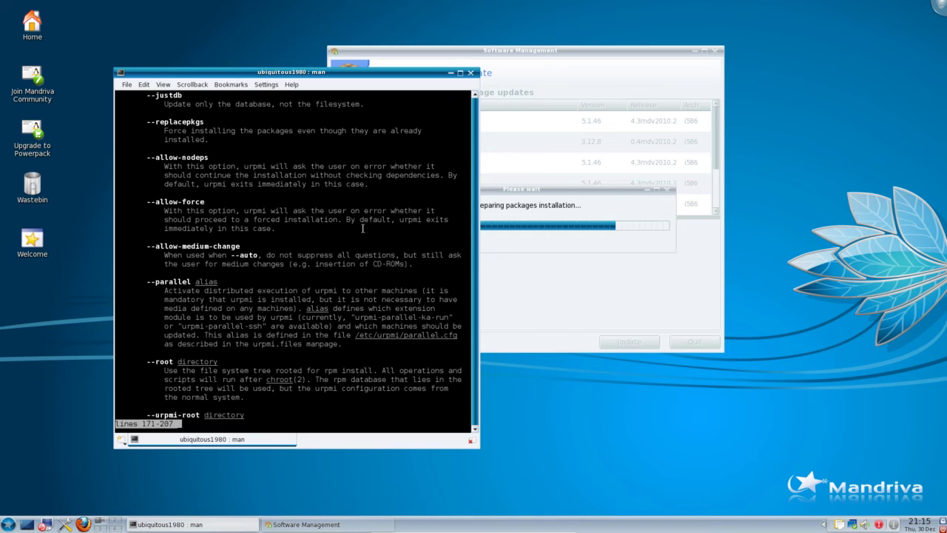
scroll(363, 227, down, 12)
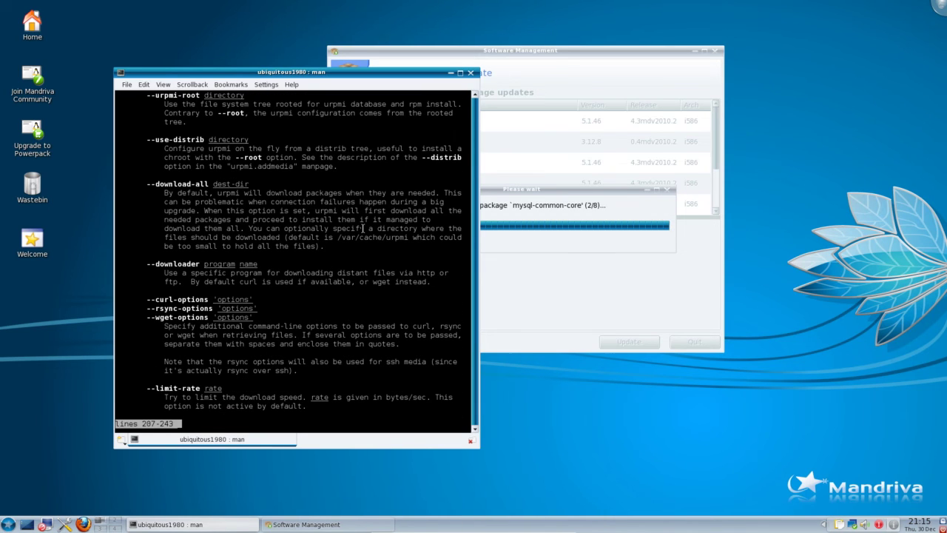
scroll(363, 227, down, 18)
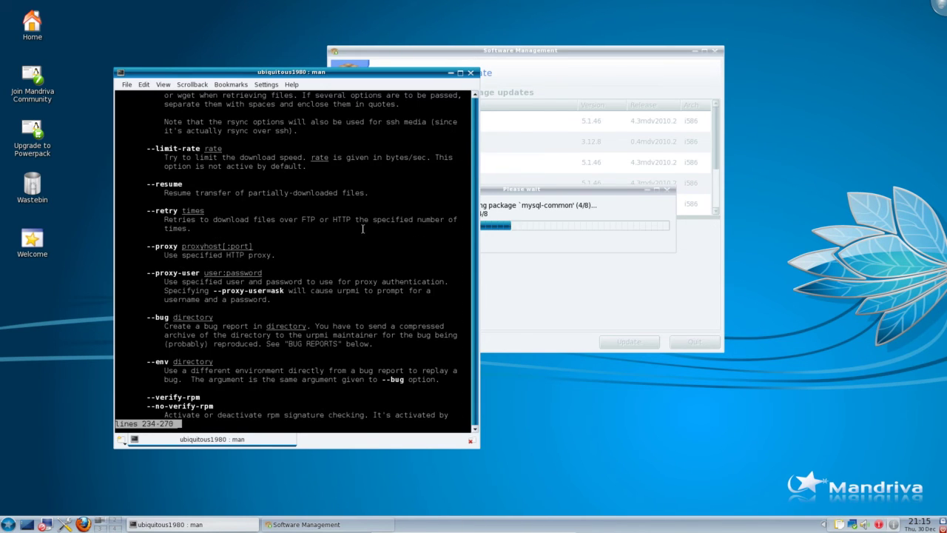
scroll(362, 229, down, 5)
scroll(362, 229, down, 15)
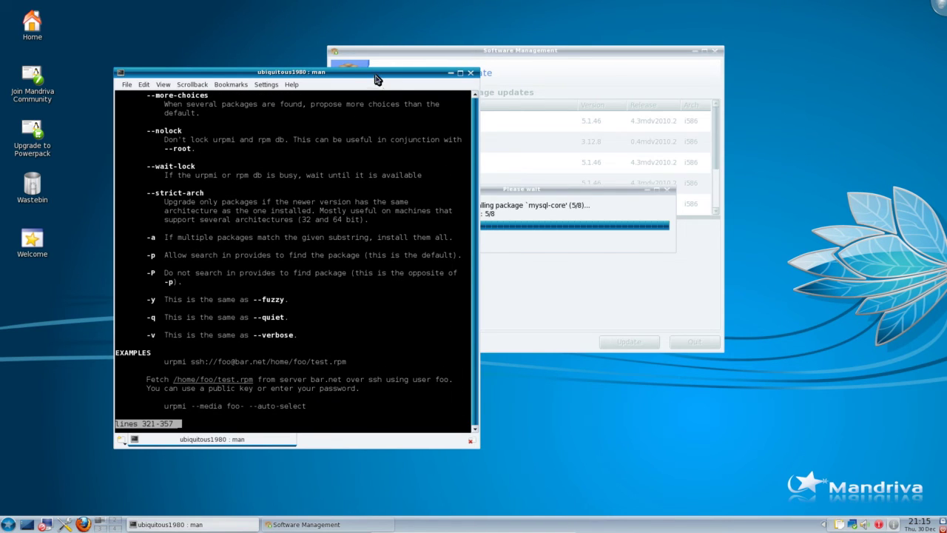
- Shift the terminal toward the left edge and scroll back up the manual
drag(372, 69, 268, 89)
scroll(271, 241, down, 14)
scroll(272, 240, up, 20)
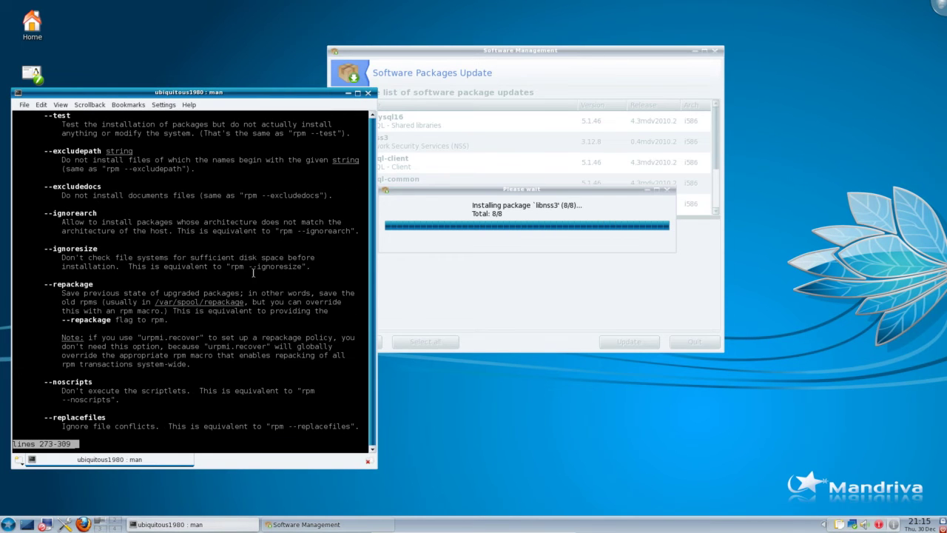
scroll(244, 267, up, 20)
scroll(241, 266, up, 20)
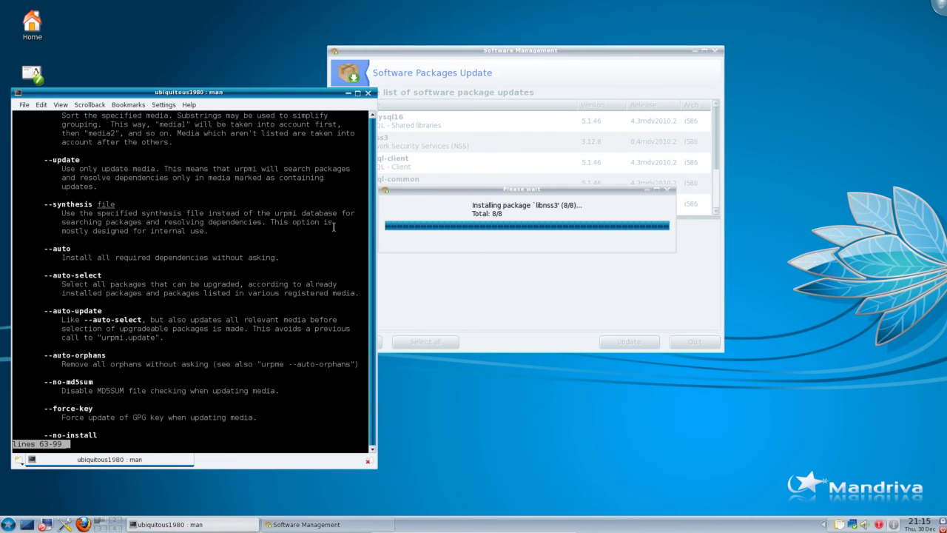
- Quit the manual, become root with su, and run 'urpmi firefox'
text(q)
text(urpmi firefox)
key(Return)
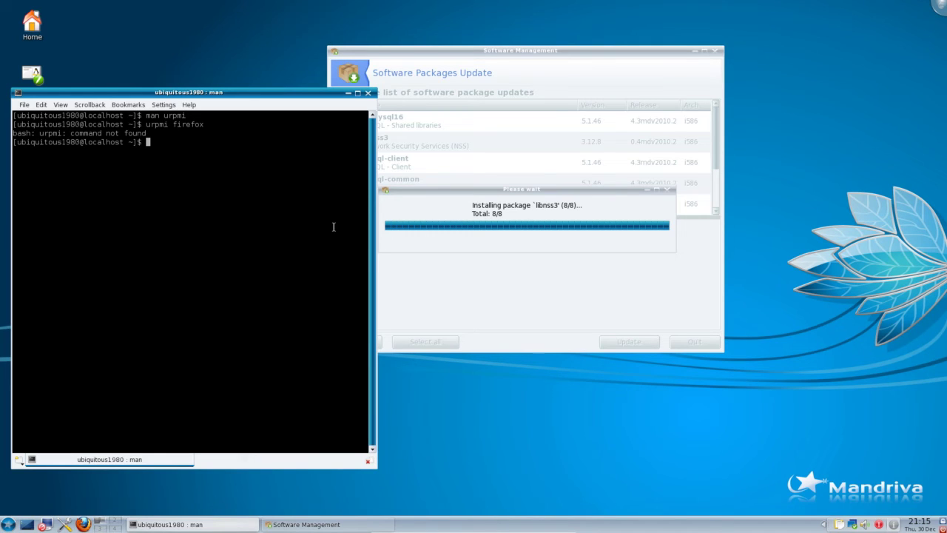
text(su)
key(Return)
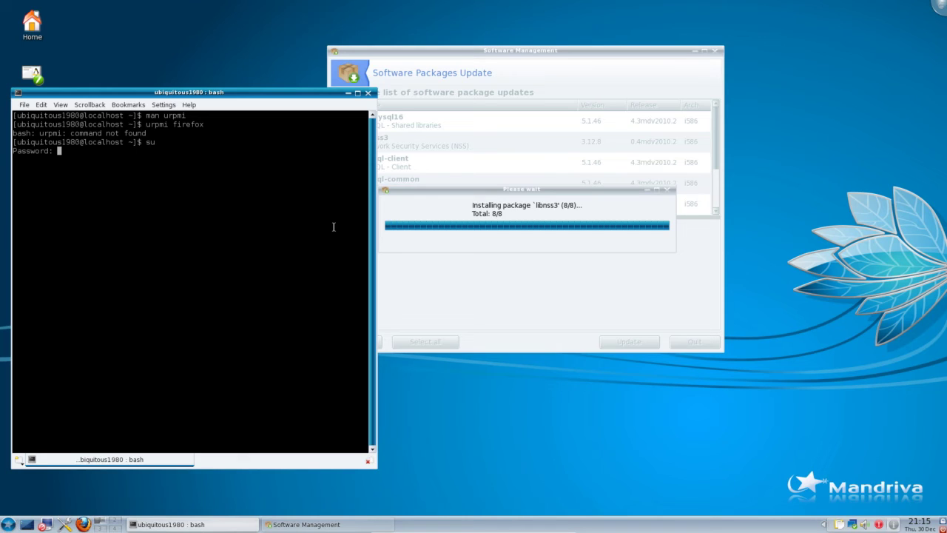
key(Return)
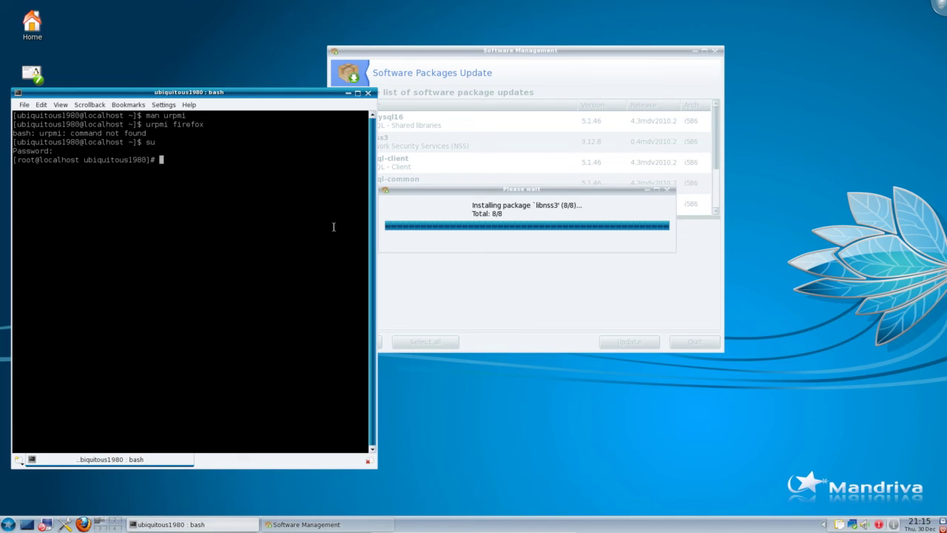
text(urpmi firefox)
key(Return)
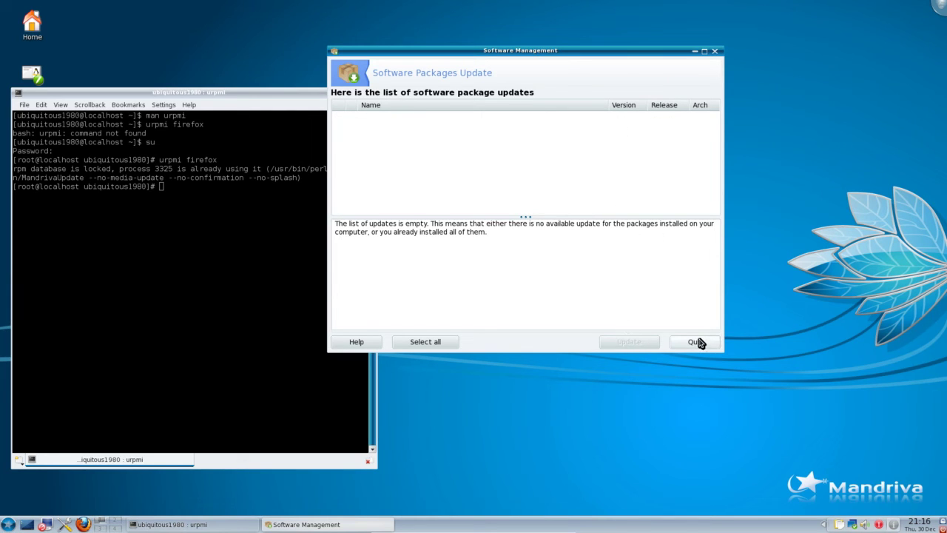
- Quit the finished Software Management window and rerun 'urpmi firefox' several times
drag(620, 54, 694, 44)
click(768, 337)
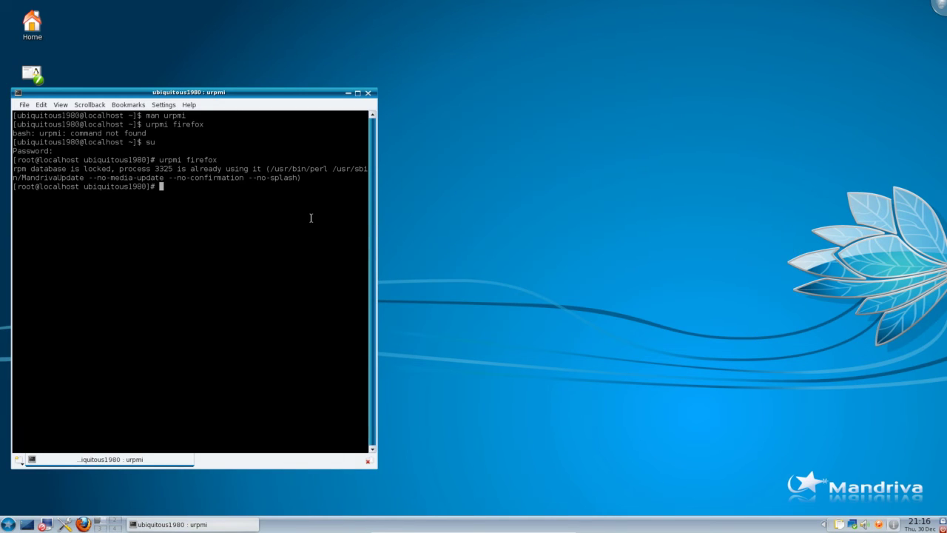
key(Up)
key(Return)
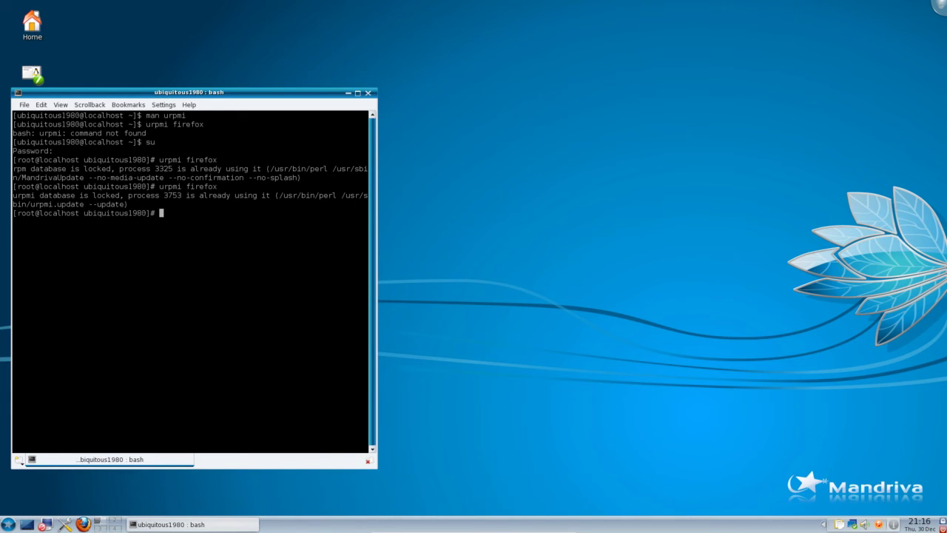
key(Up)
key(Return)
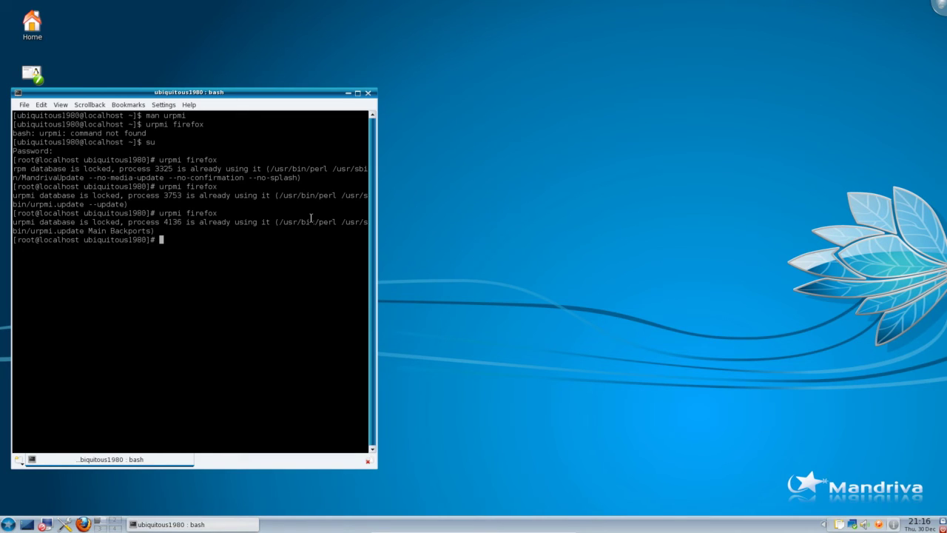
key(Up)
key(Return)
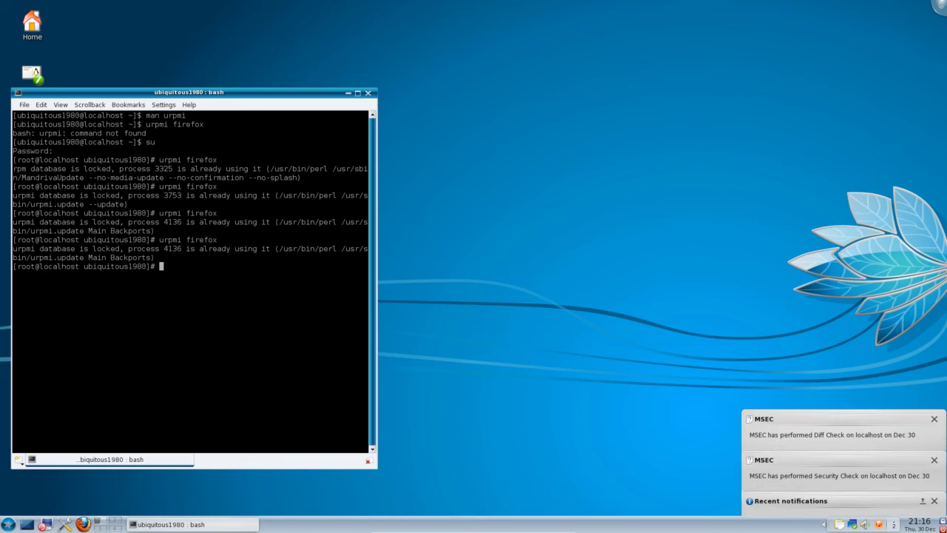
key(Up)
key(Return)
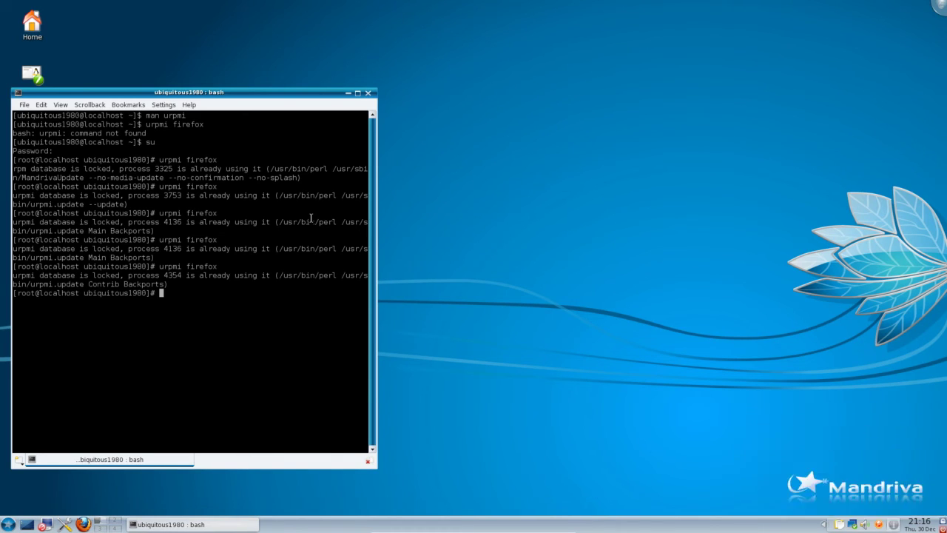
- Kill the locking urpmi process 4354, then list processes with 'ps -e'
text(killall)
key(BackSpace)
key(BackSpace)
key(BackSpace)
double_click(169, 275)
middle_click(267, 239)
key(Return)
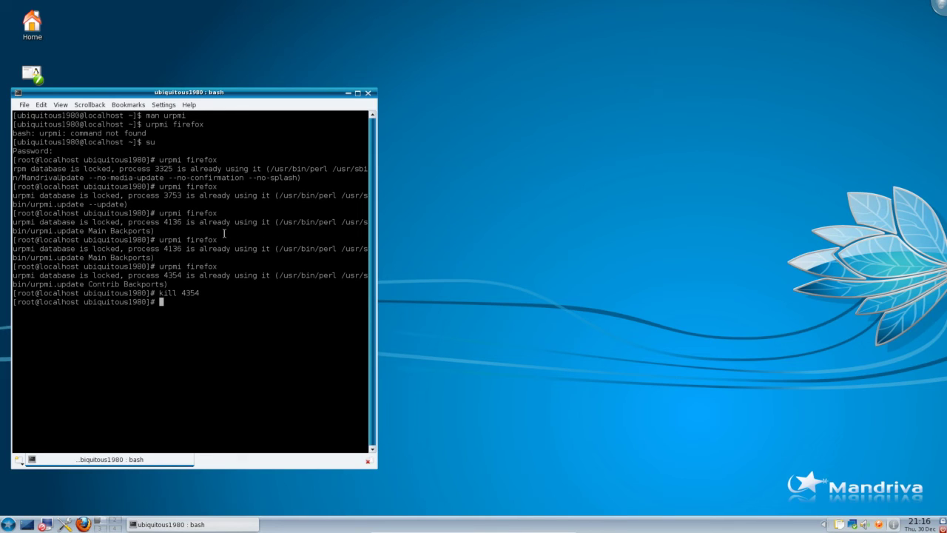
text(ps -e)
key(Return)
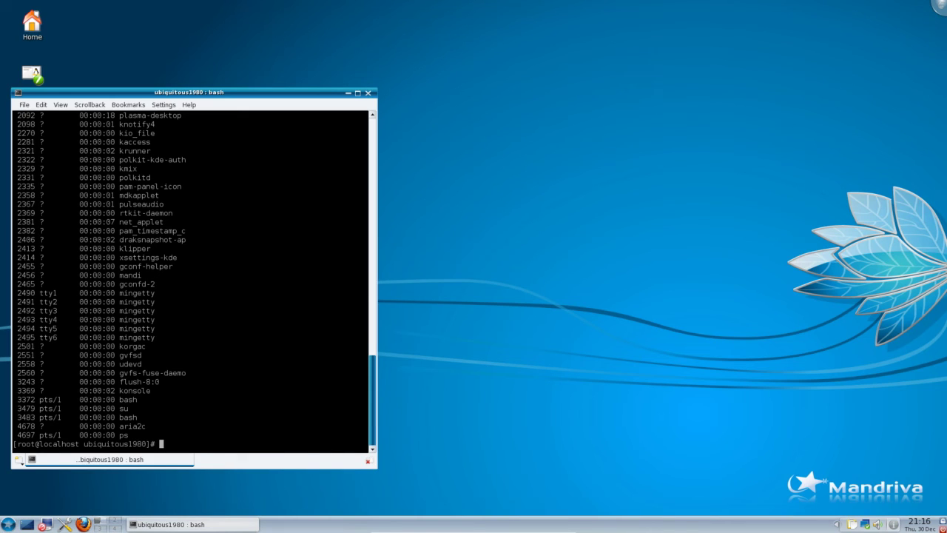
- Rerun 'urpmi firefox', then try 'urpmi gnash' and decline its 5-package install
text(urpmi firefox)
key(Return)
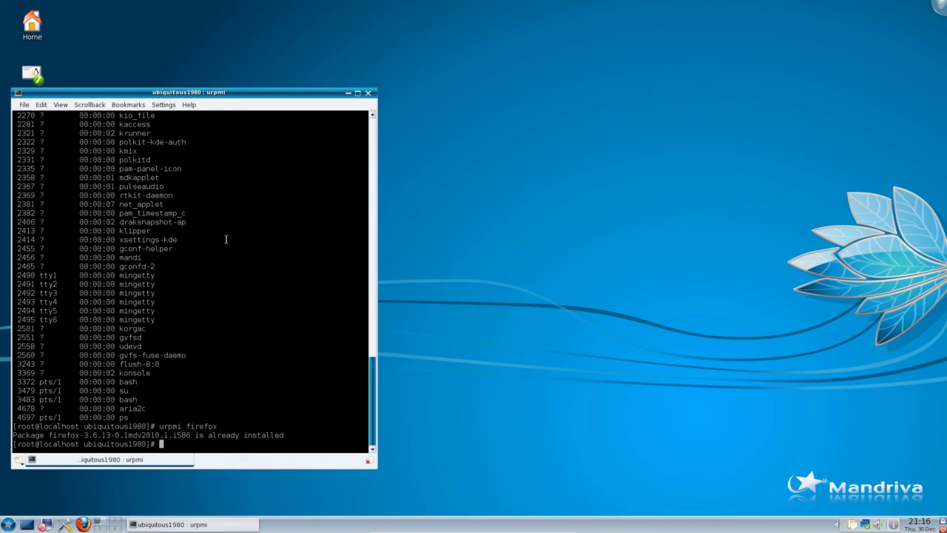
key(Up)
key(BackSpace)
key(BackSpace)
key(BackSpace)
key(BackSpace)
key(BackSpace)
key(BackSpace)
key(BackSpace)
text(gnash)
key(Return)
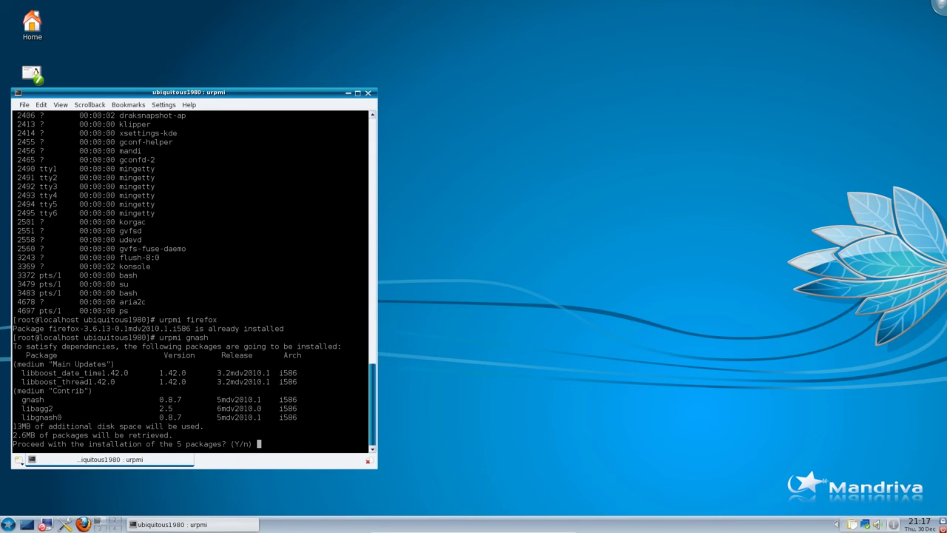
text(n)
key(Return)
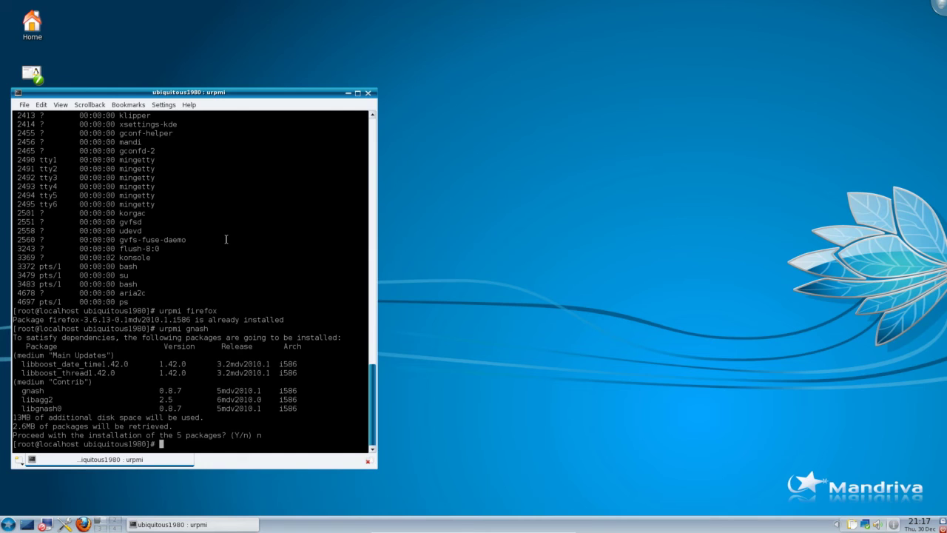
- Open the urpmi manual with 'man urpmi' and jump to the first 'search' match
text(man urpm)
text(i)
key(Return)
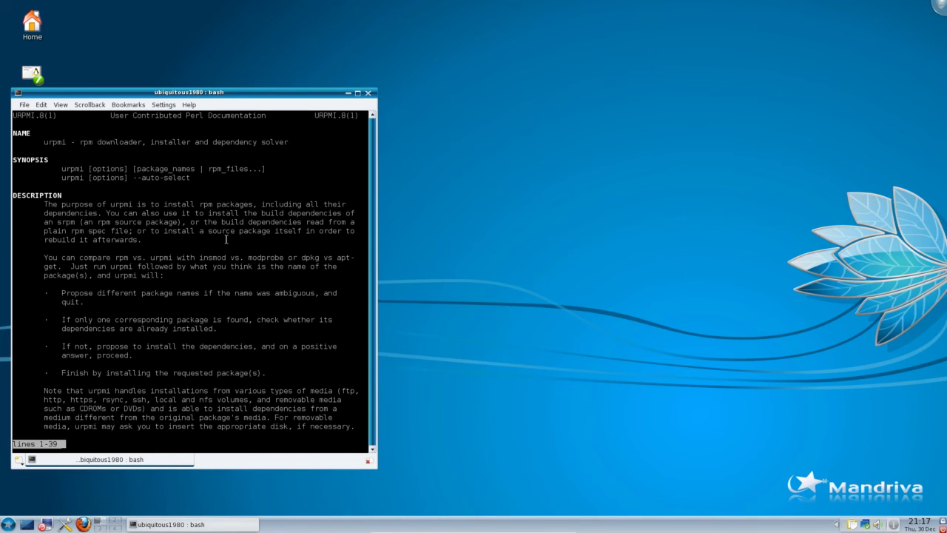
text(/search)
key(Return)
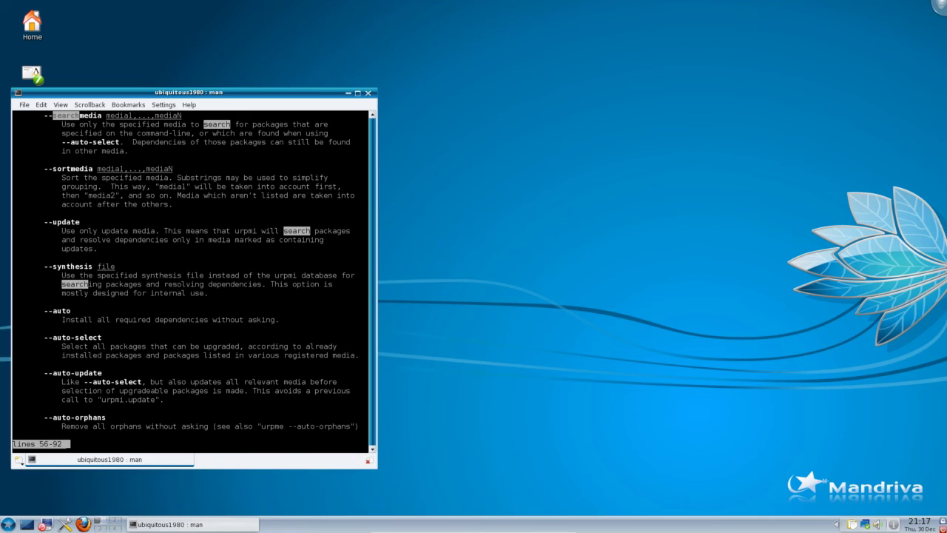
- Step through later 'search' matches, then quit the manual back to the prompt
key(slash)
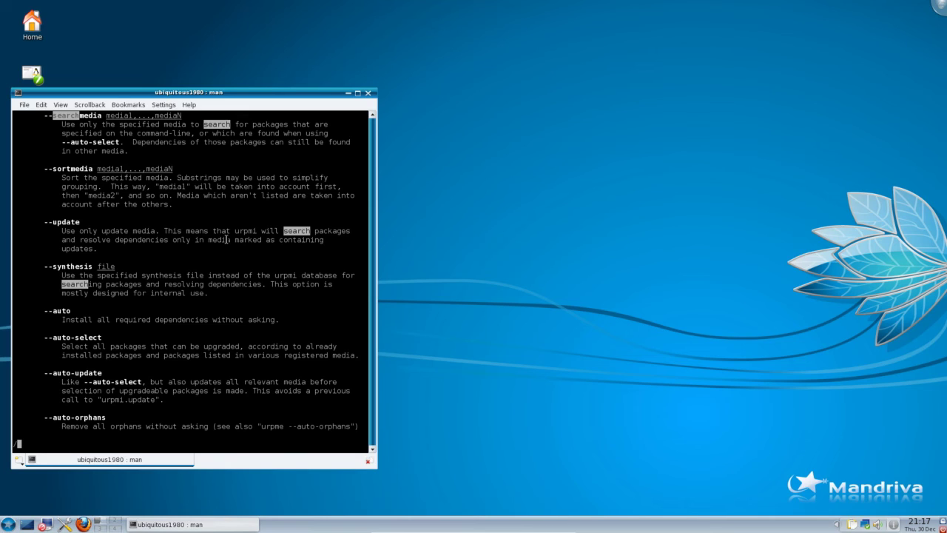
scroll(227, 239, down, 1)
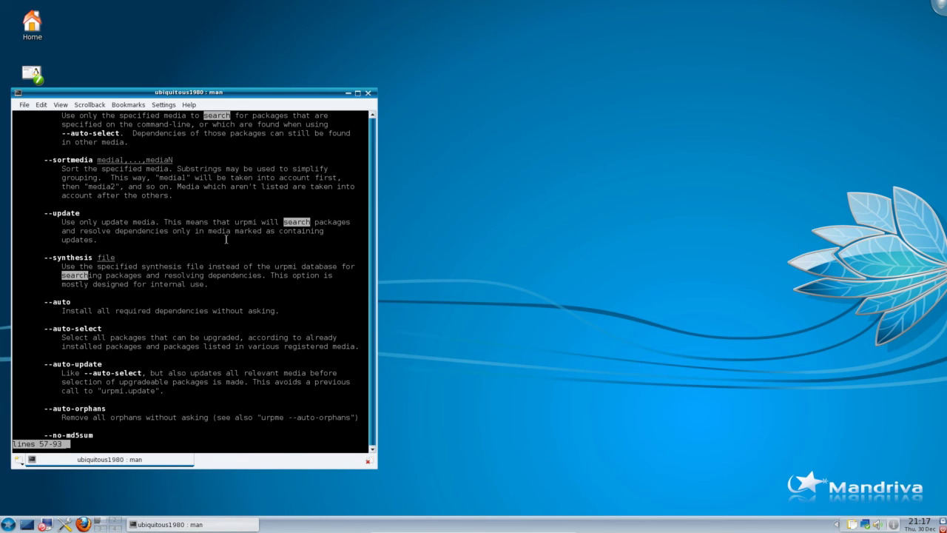
key(Return)
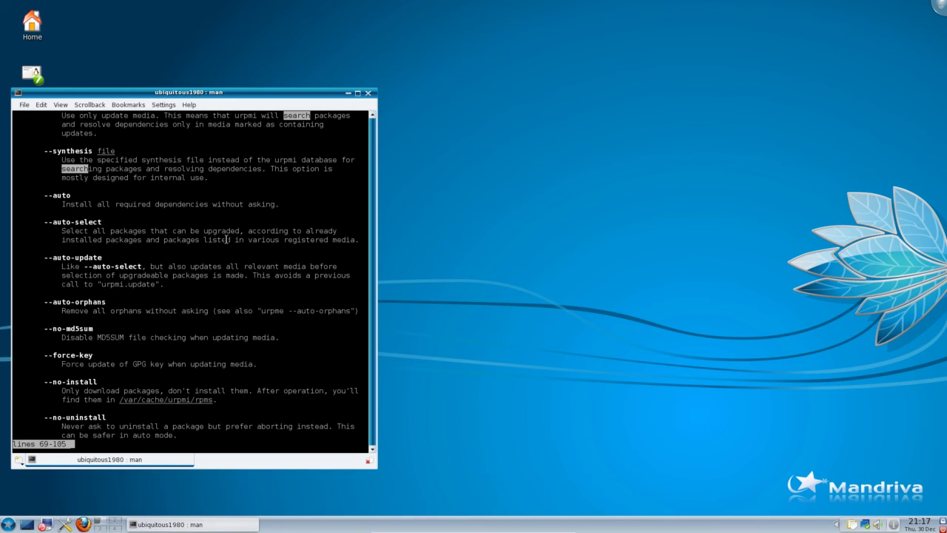
scroll(227, 239, down, 2)
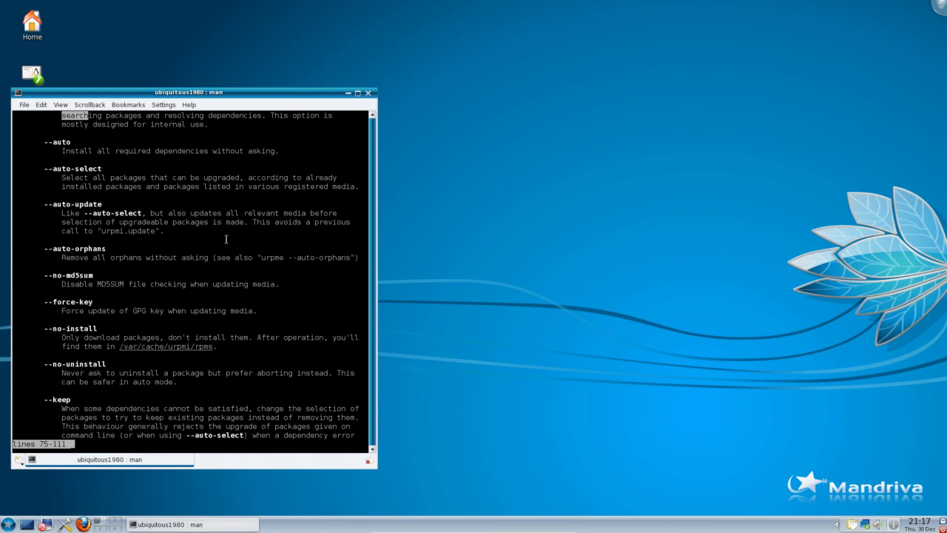
key(n)
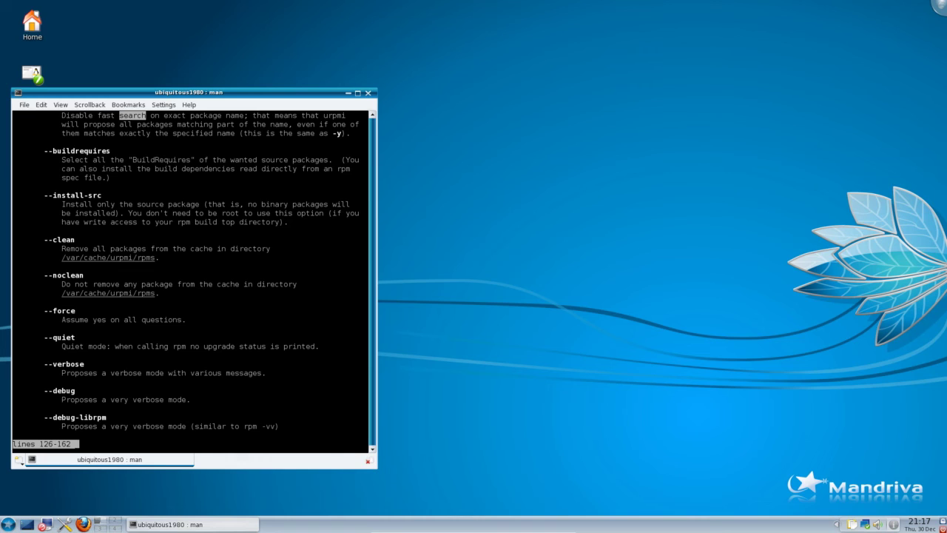
key(q)
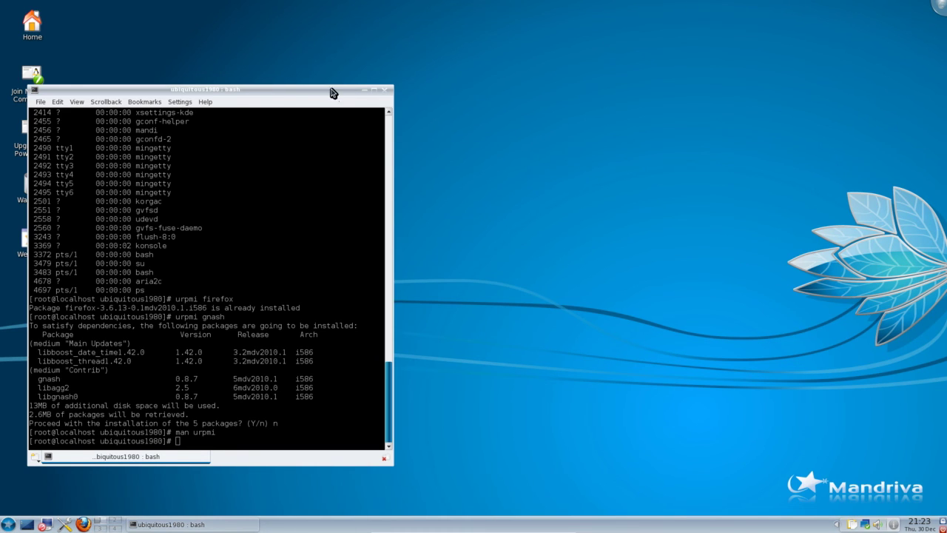
- Drag Konsole right, then back to centre and slightly up, briefly opening the launcher
drag(330, 89, 624, 69)
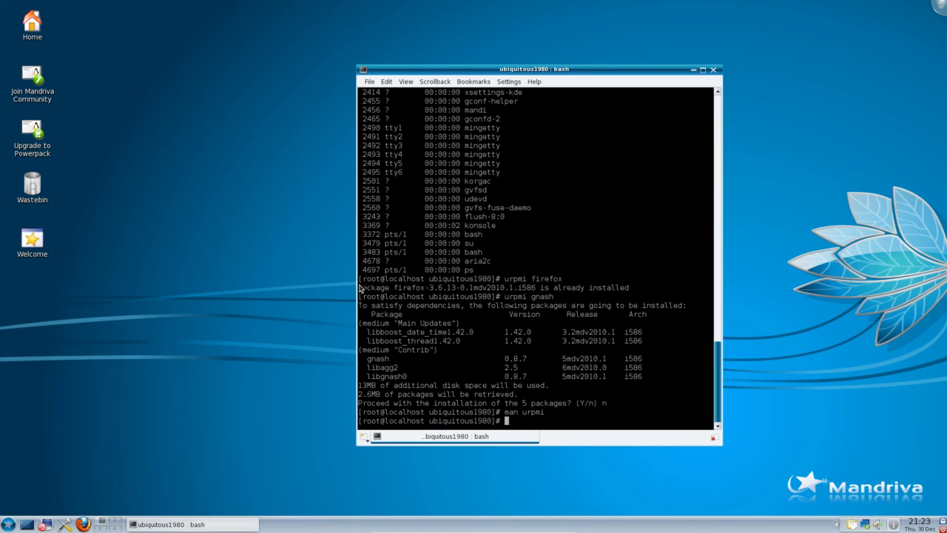
drag(507, 70, 440, 97)
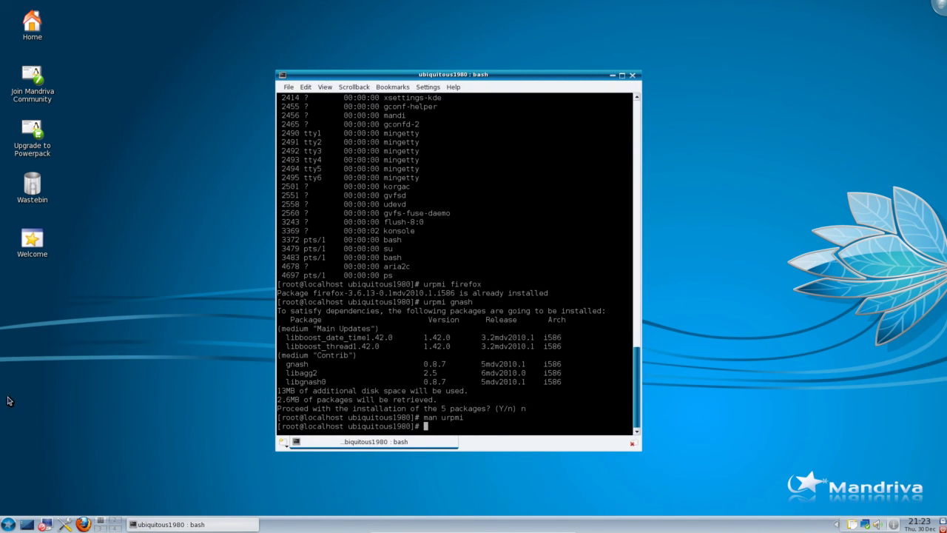
click(5, 522)
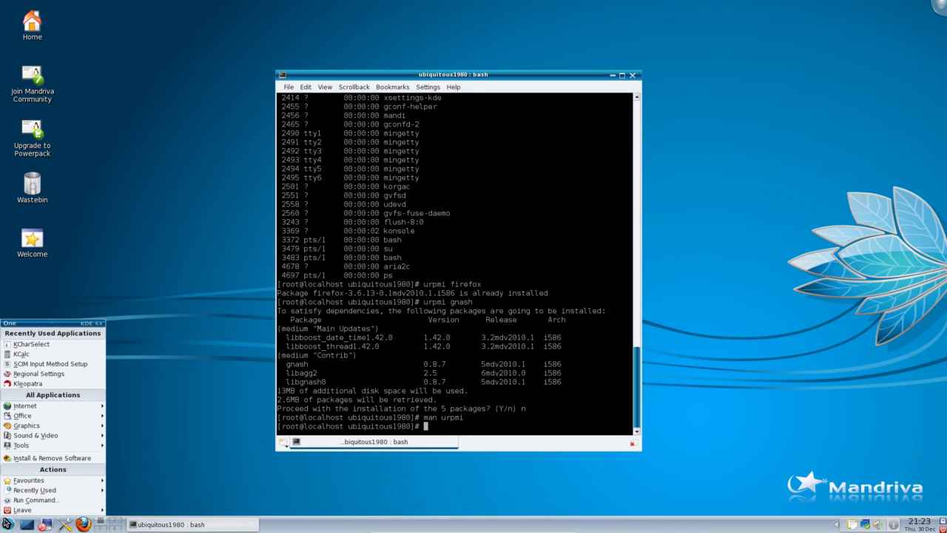
click(180, 339)
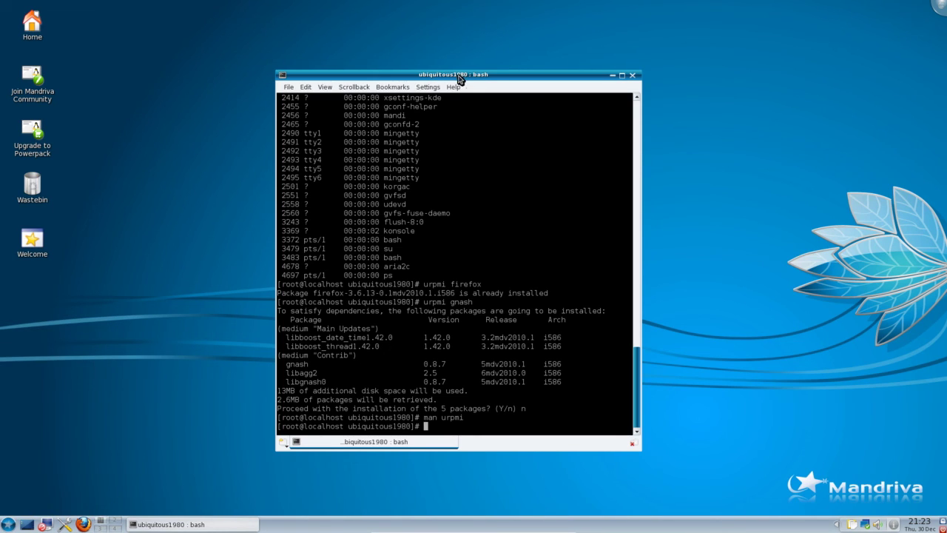
drag(471, 72, 498, 53)
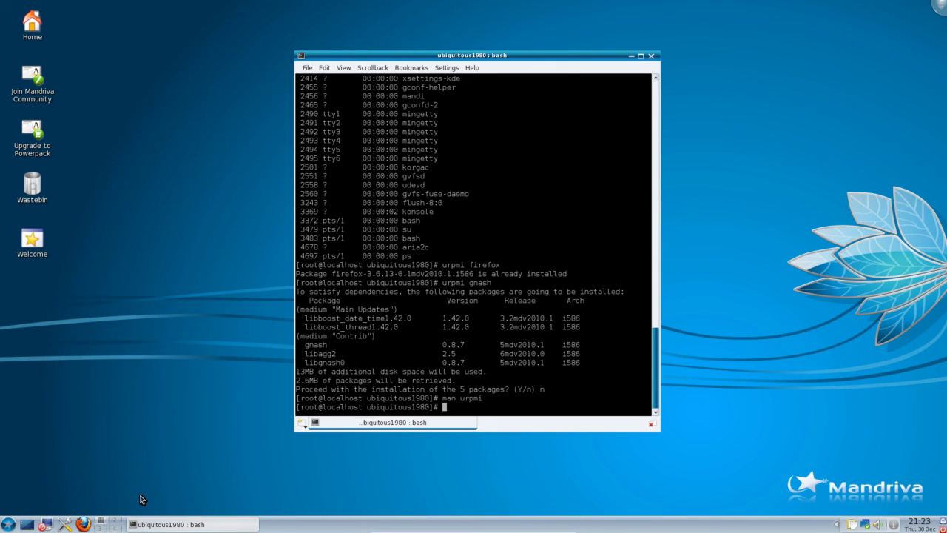
click(9, 525)
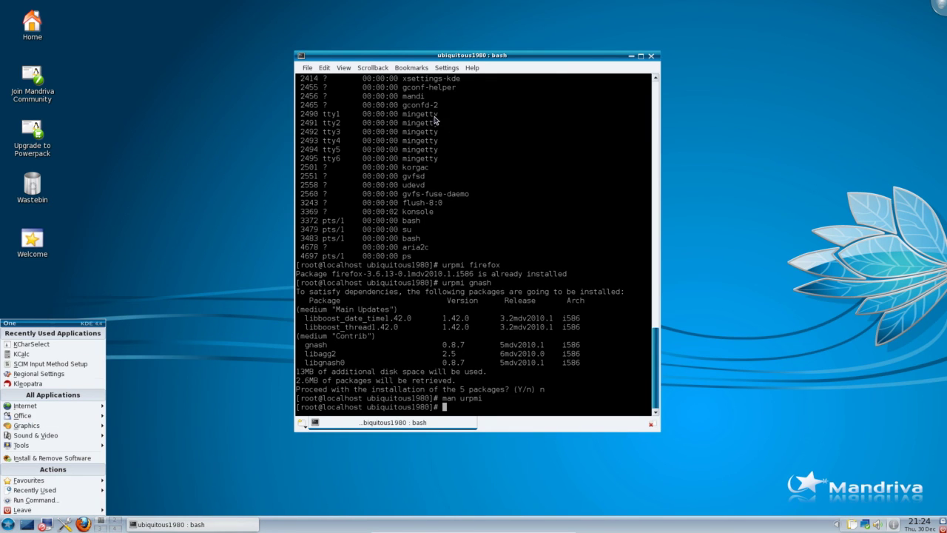
click(473, 68)
key(Escape)
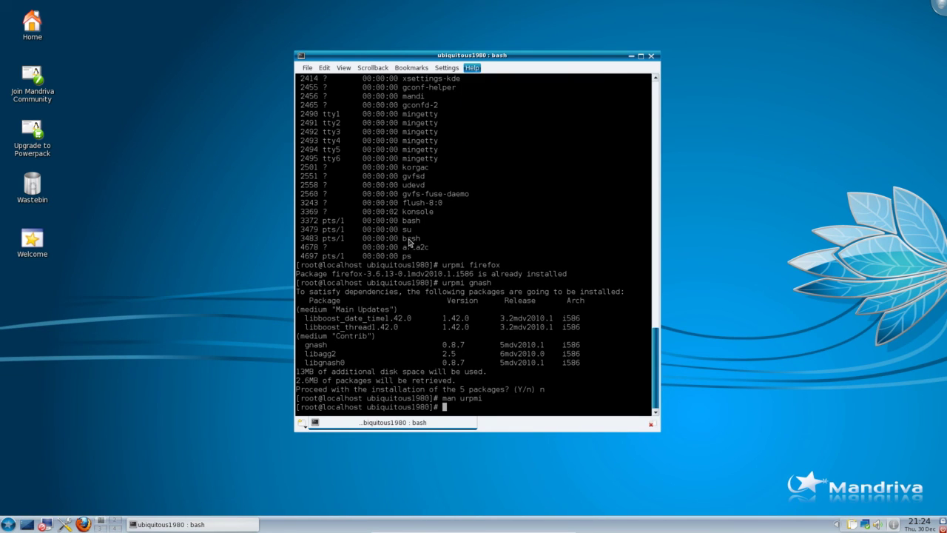
key(Return)
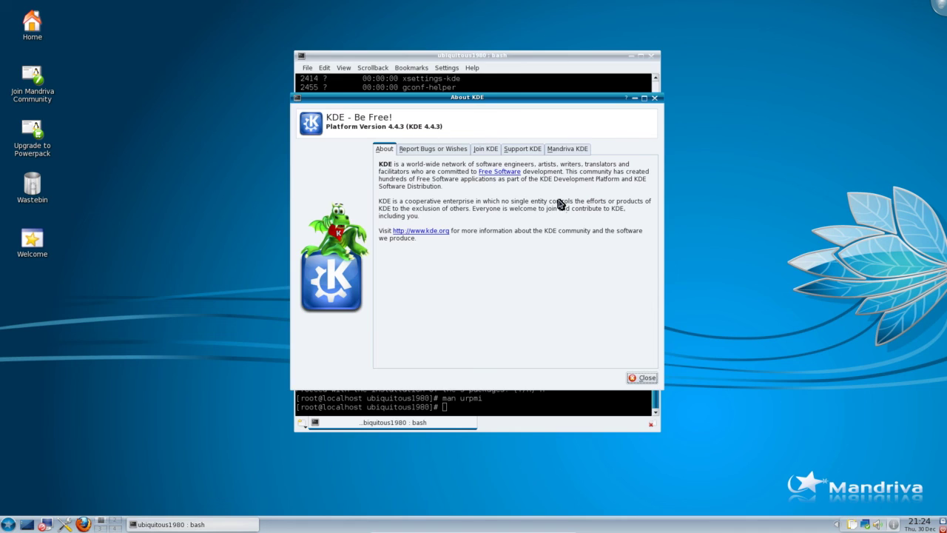
click(643, 377)
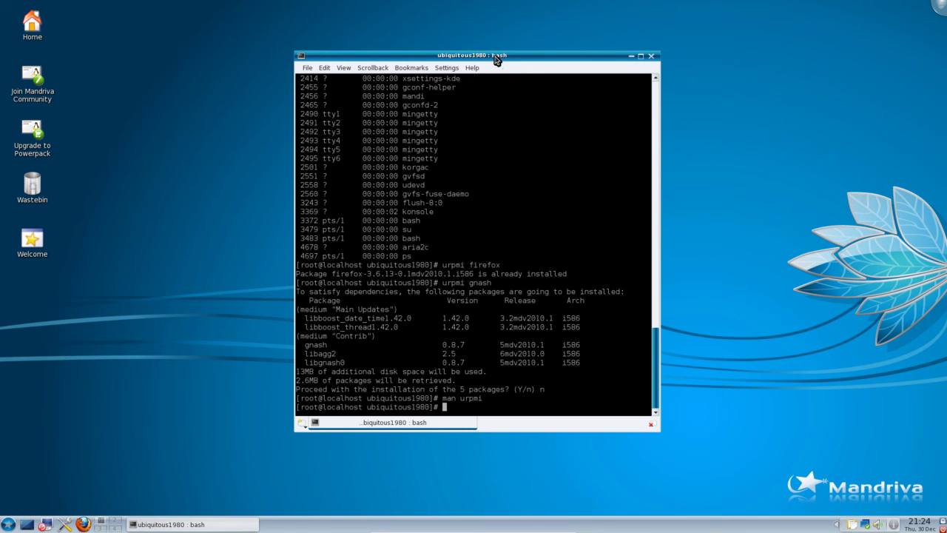
- Drag Konsole right and down, then up-left, dropping it just left of centre
drag(496, 60, 560, 82)
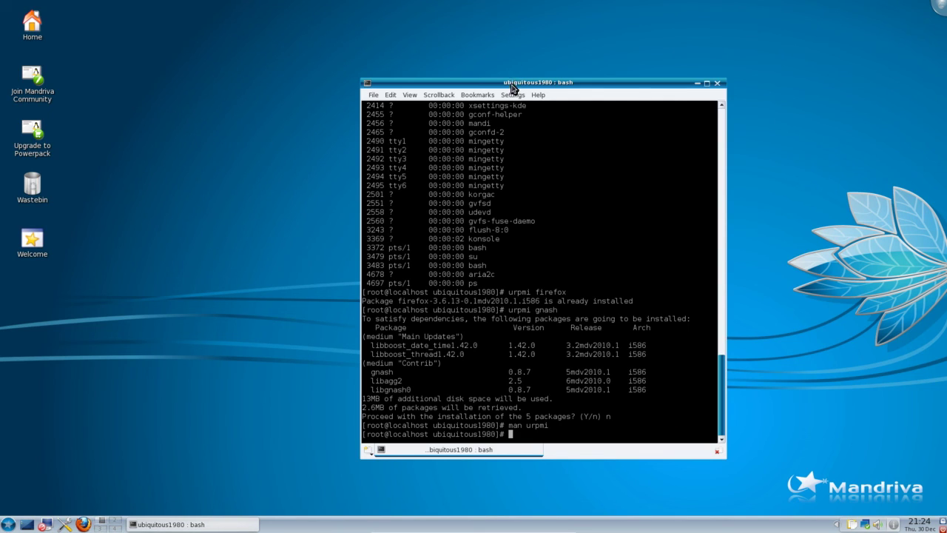
drag(509, 86, 467, 65)
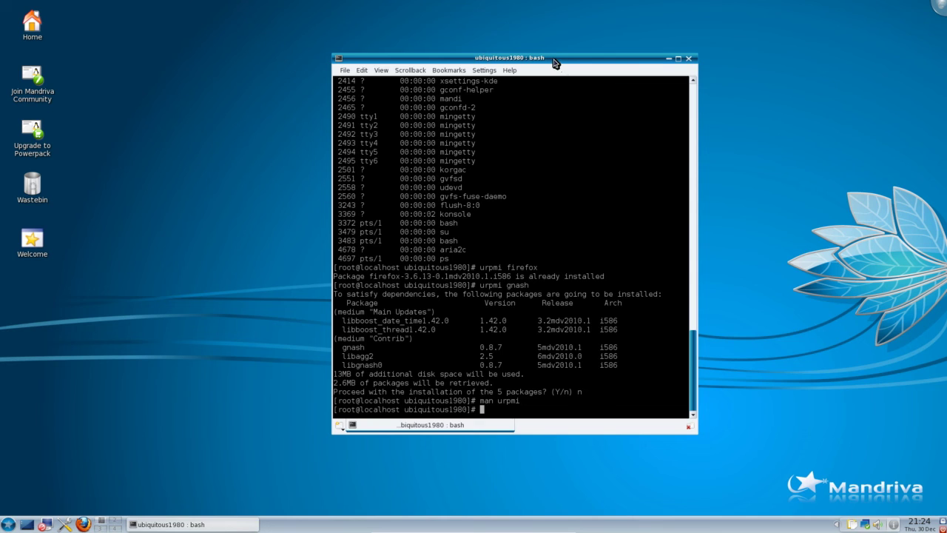
drag(557, 64, 464, 73)
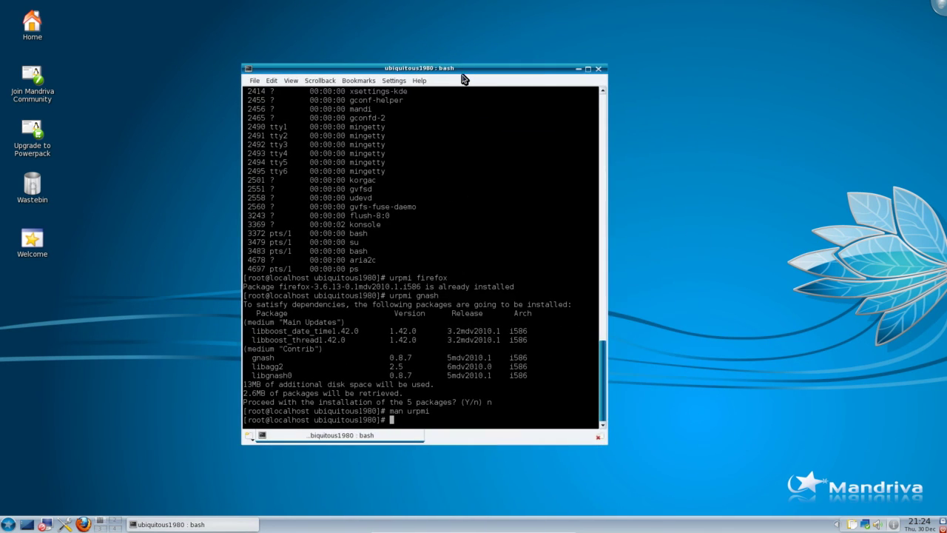